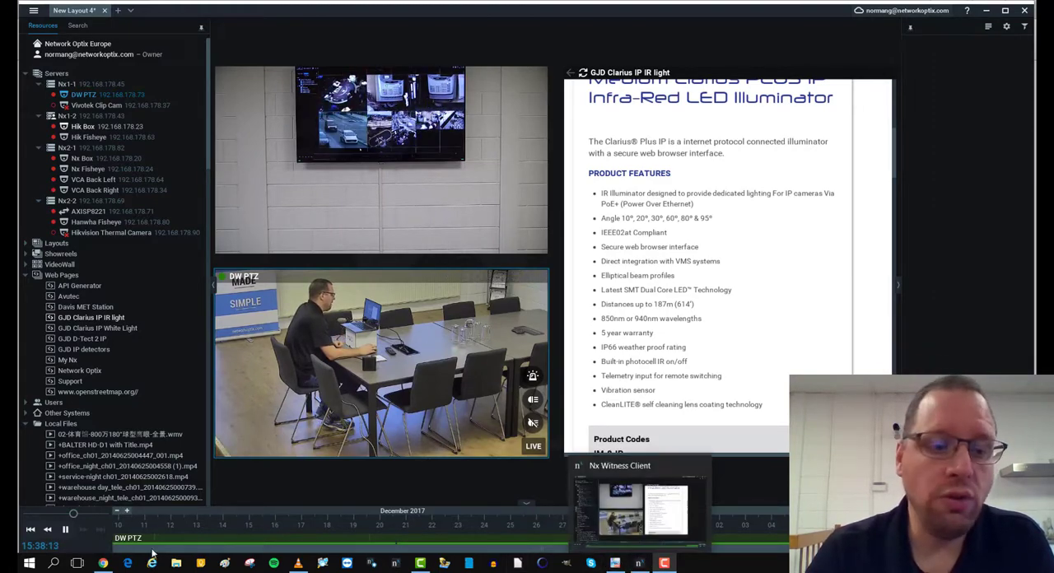
- Switch to the Clarius illuminator page in Chrome, review the Nx Low Light Switch event's settings and save the event
click(105, 564)
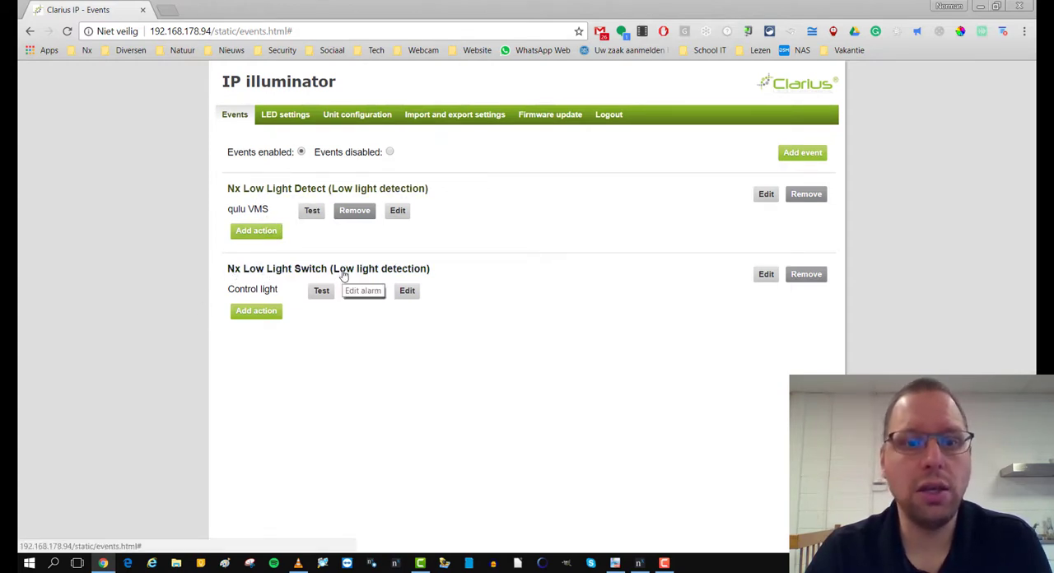
click(768, 280)
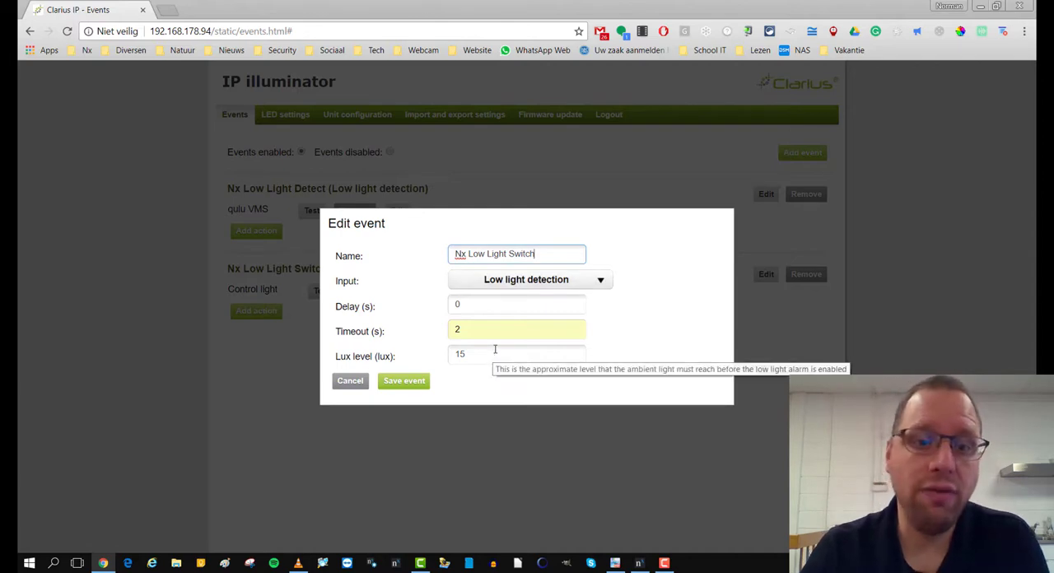
click(396, 385)
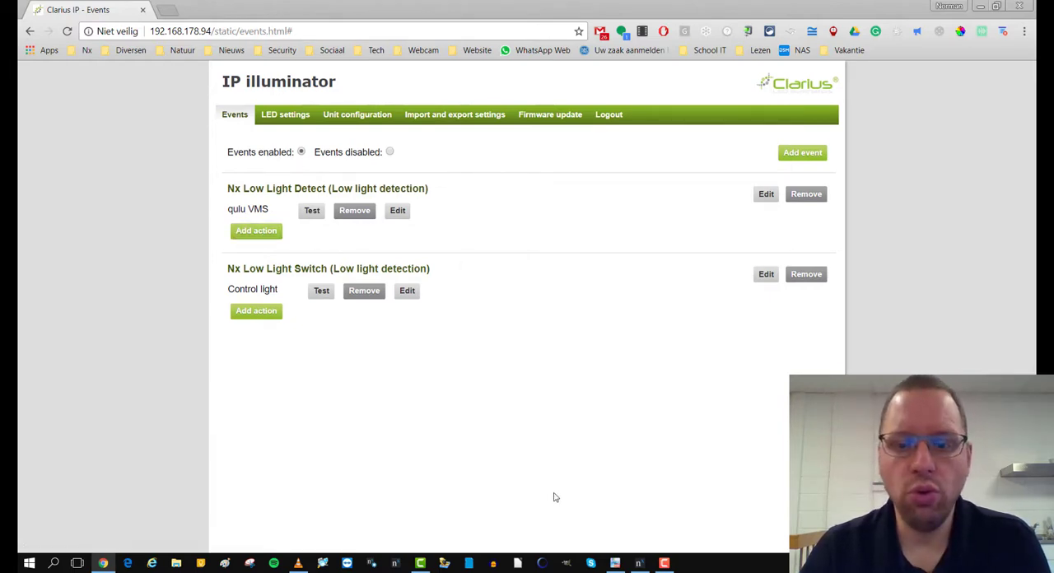
- Switch to Nx Witness and review the Generic Event rule with the text overlay in the DW PTZ camera rules, closing with OK
mouse_move(638, 568)
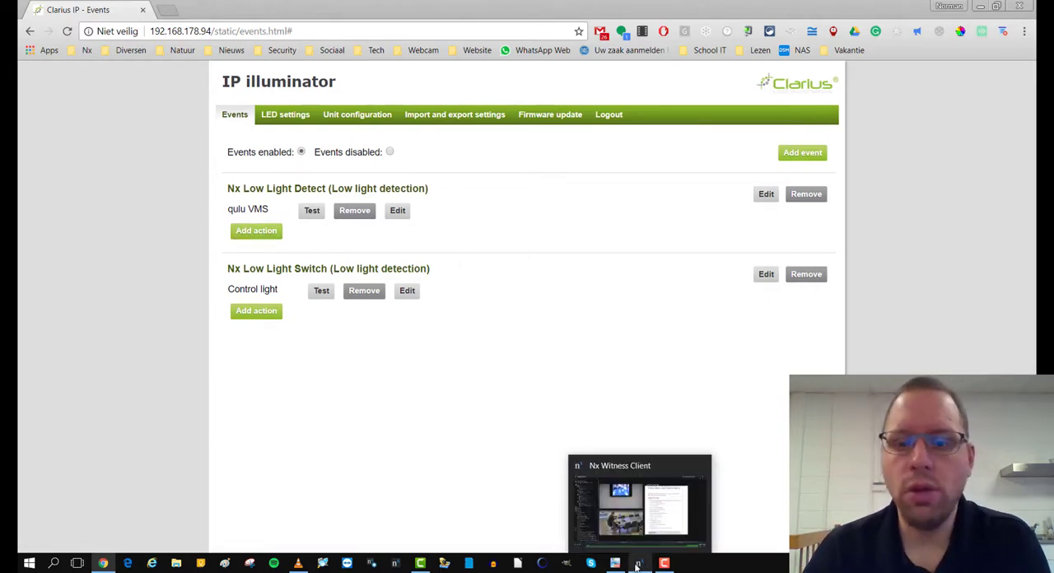
click(621, 490)
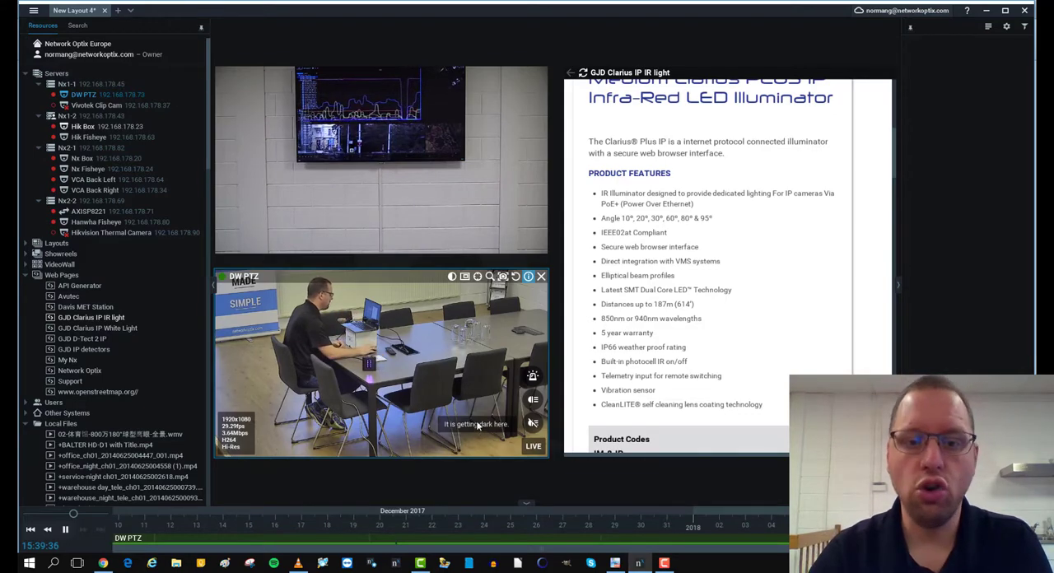
right_click(393, 353)
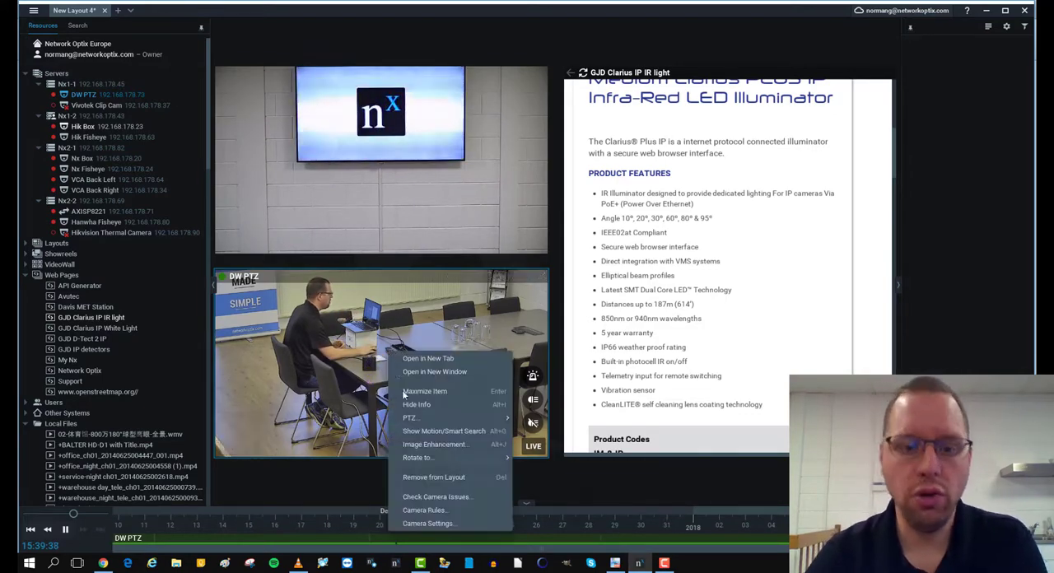
click(421, 510)
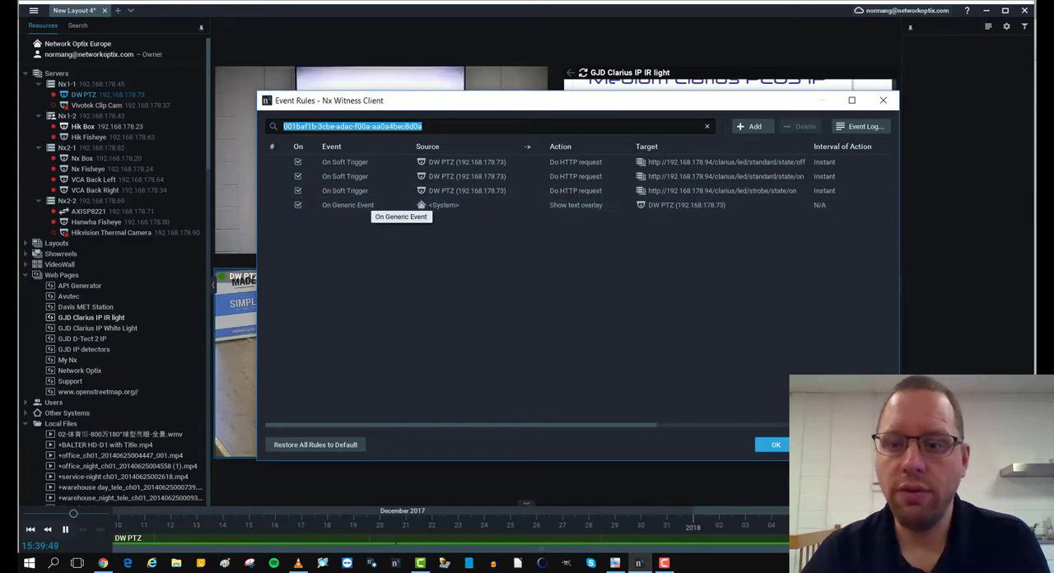
click(710, 206)
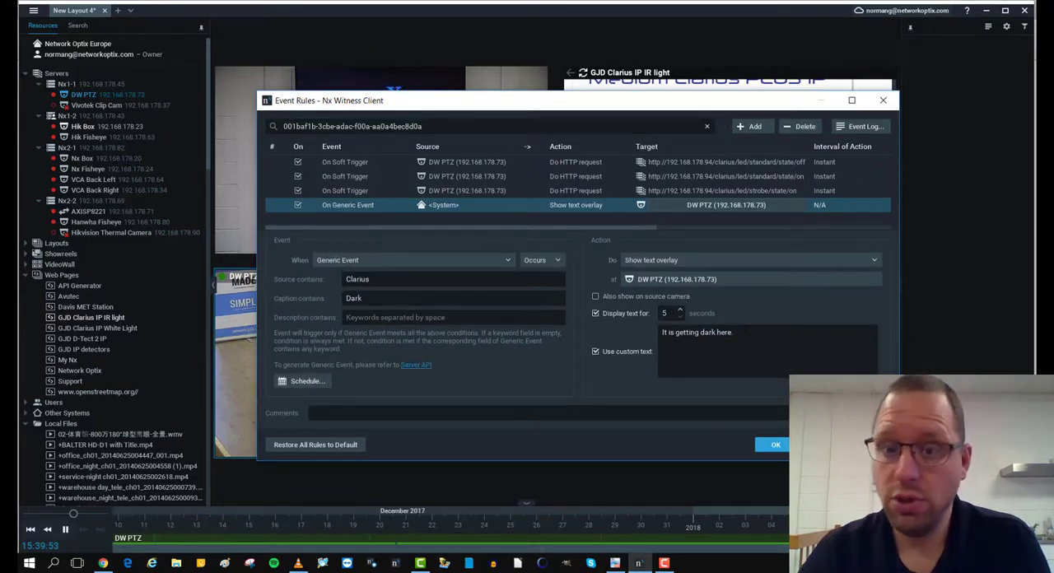
click(781, 445)
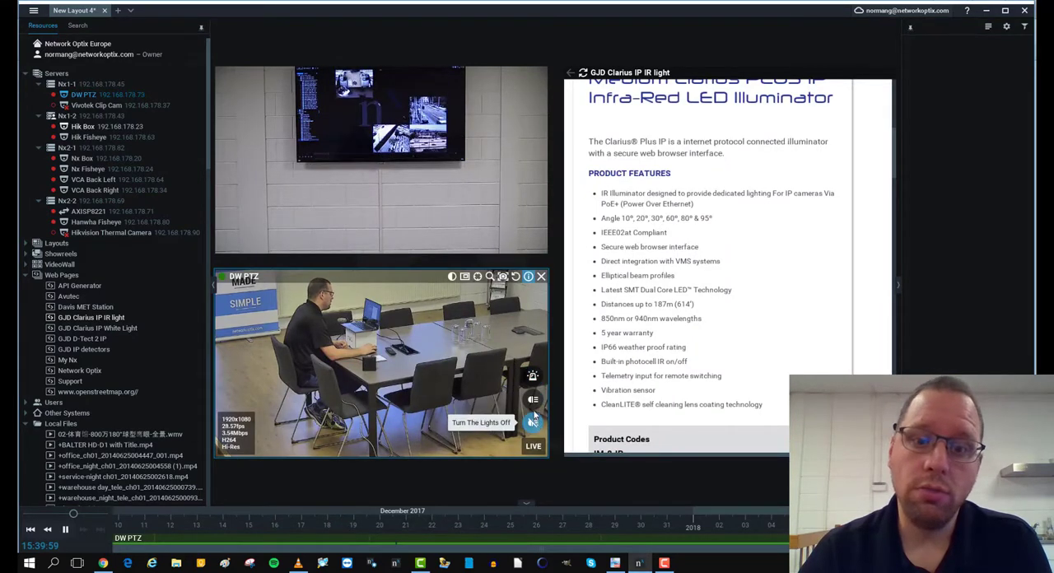
- Open the Strobe rule in the DW PTZ camera rules and choose Soft Trigger as its event type
right_click(391, 351)
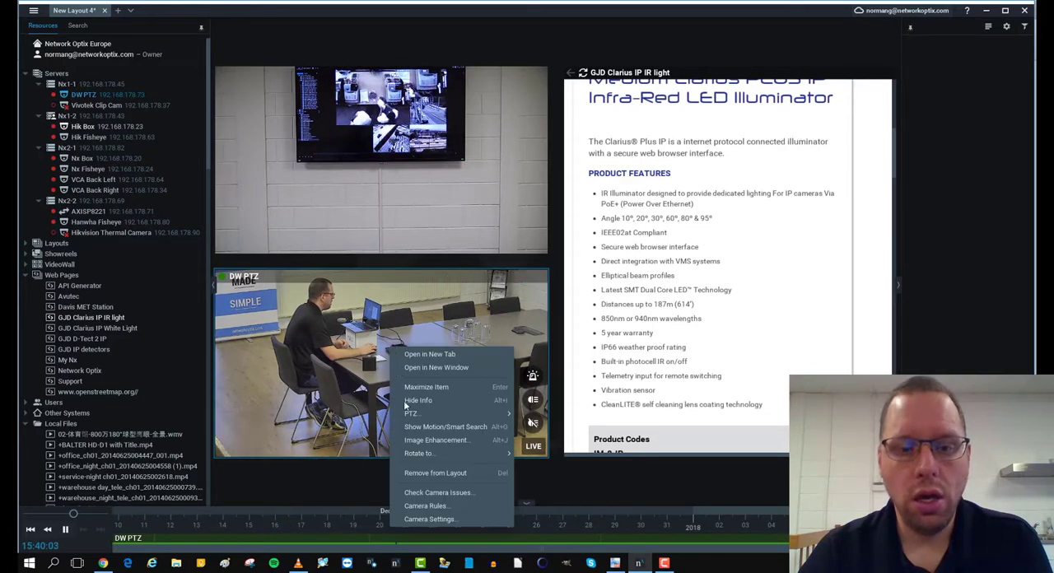
click(427, 505)
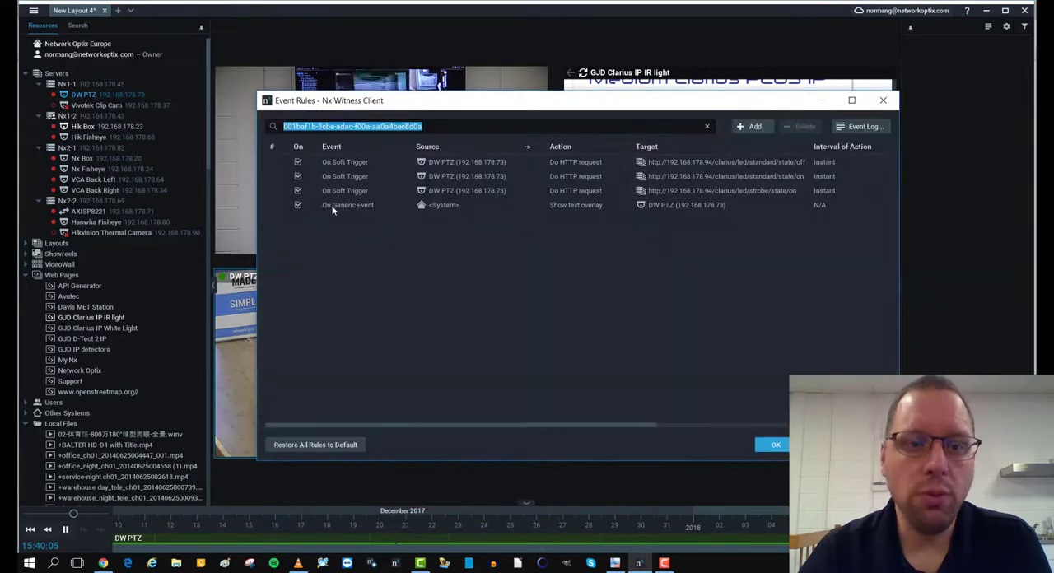
click(336, 192)
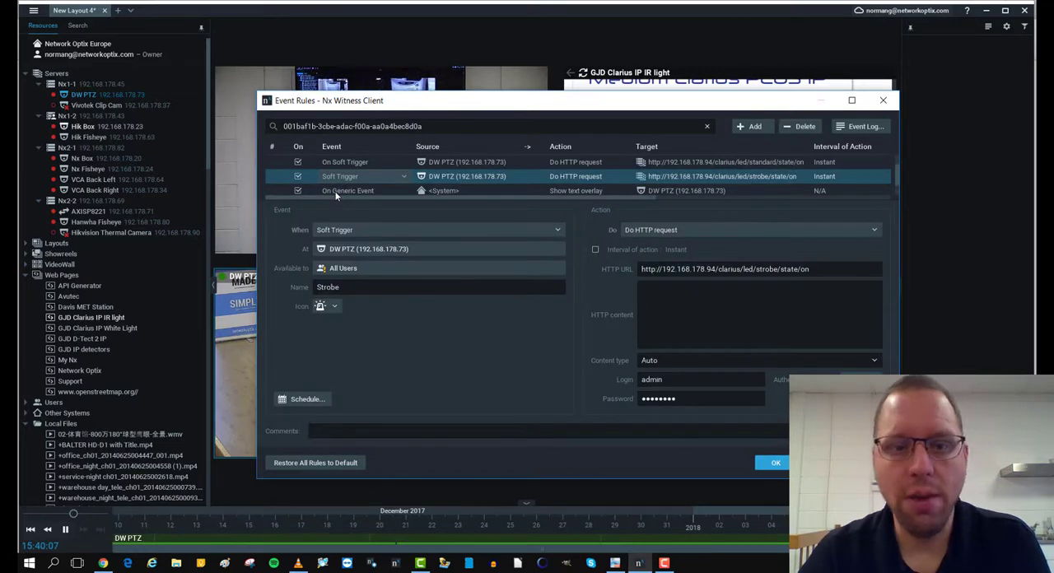
click(355, 231)
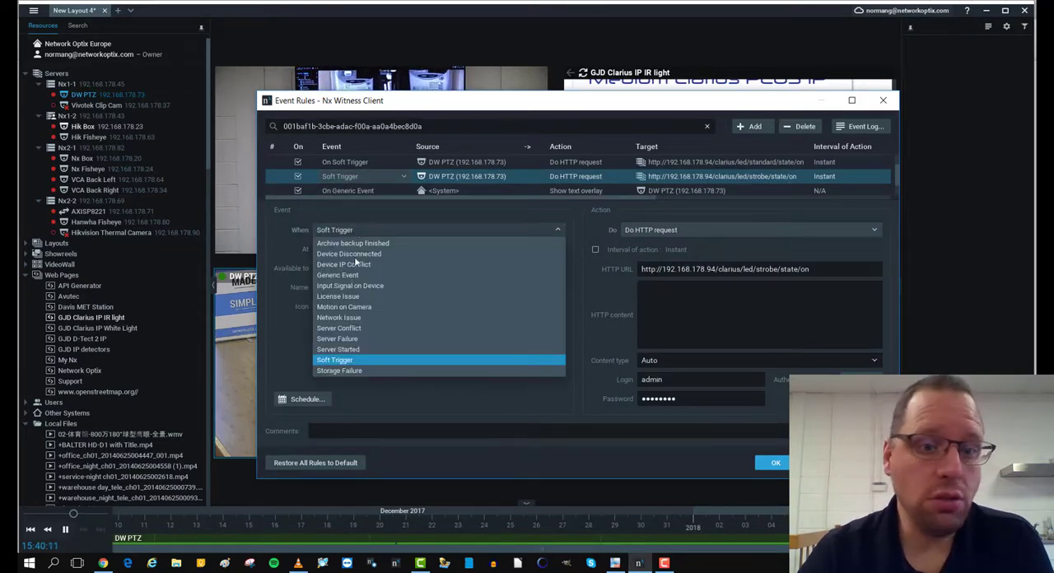
click(345, 360)
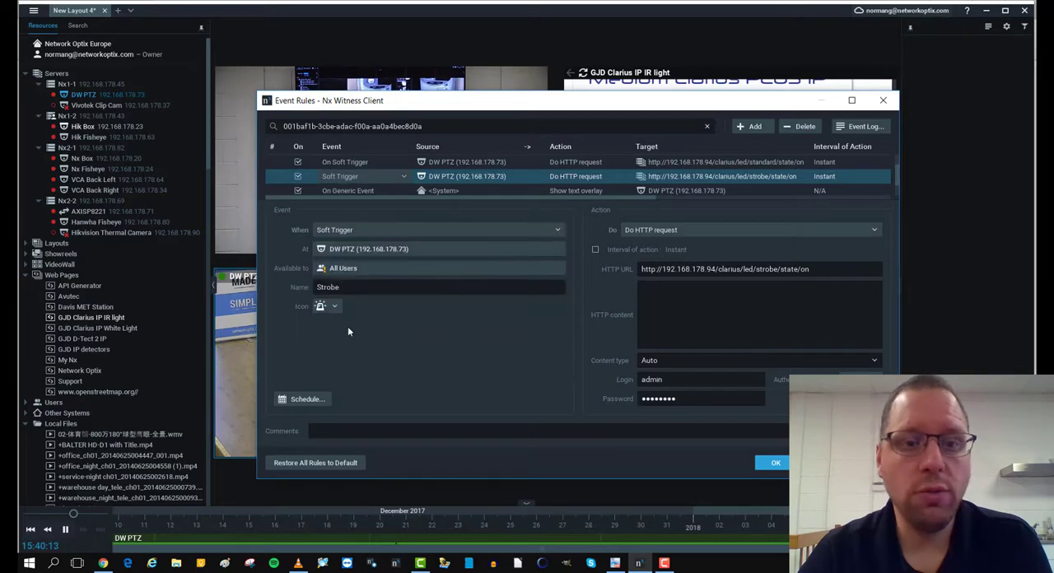
- Confirm DW PTZ as the Strobe trigger's device and All Users as the users it is available to
click(359, 251)
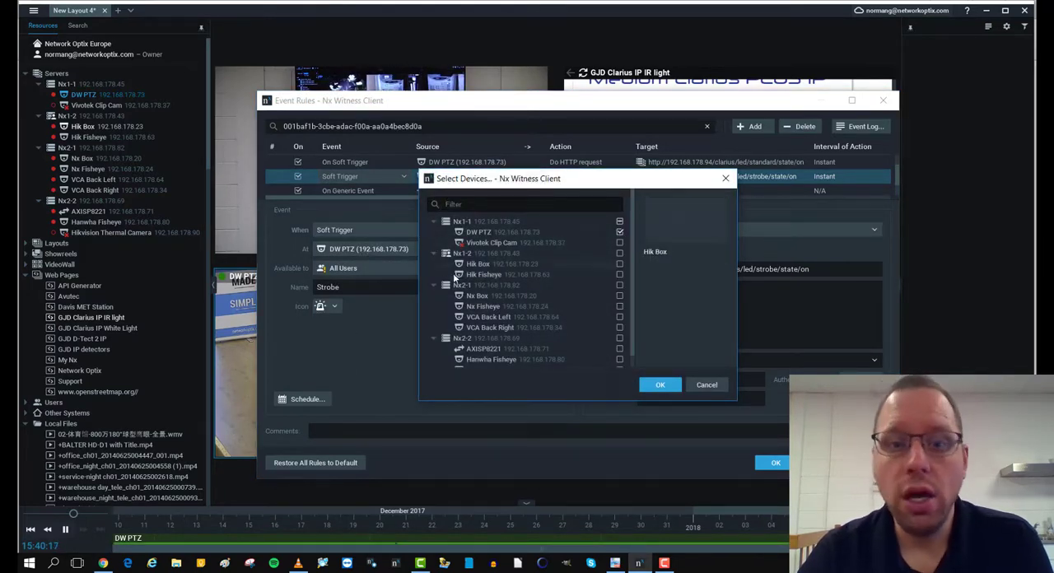
click(658, 386)
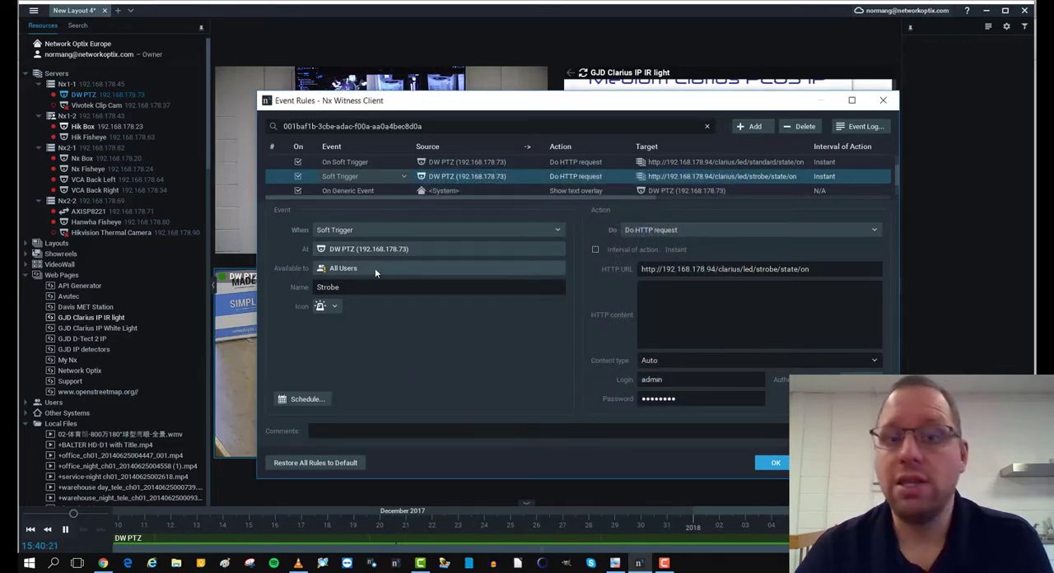
click(374, 270)
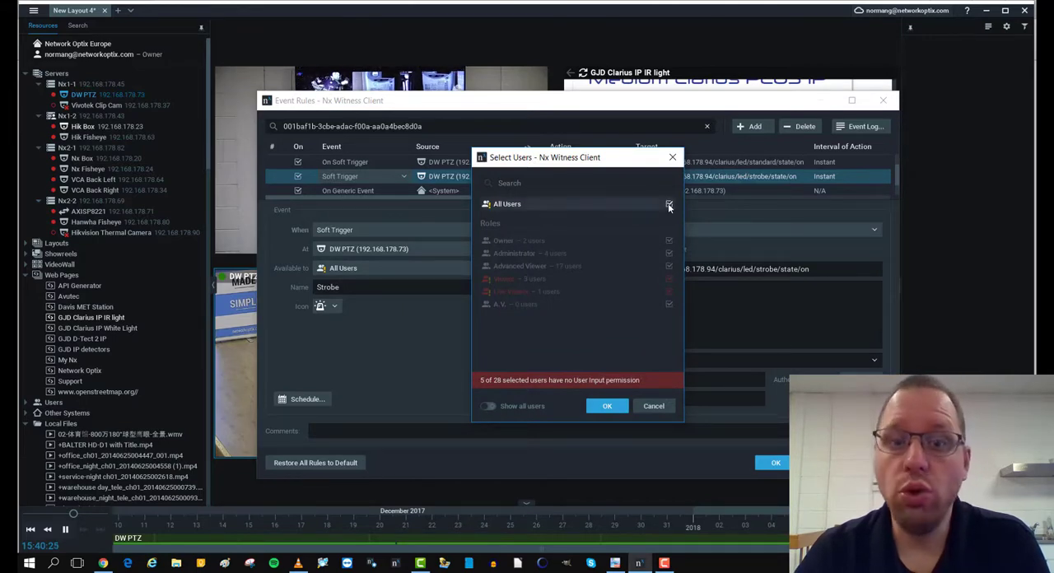
click(613, 412)
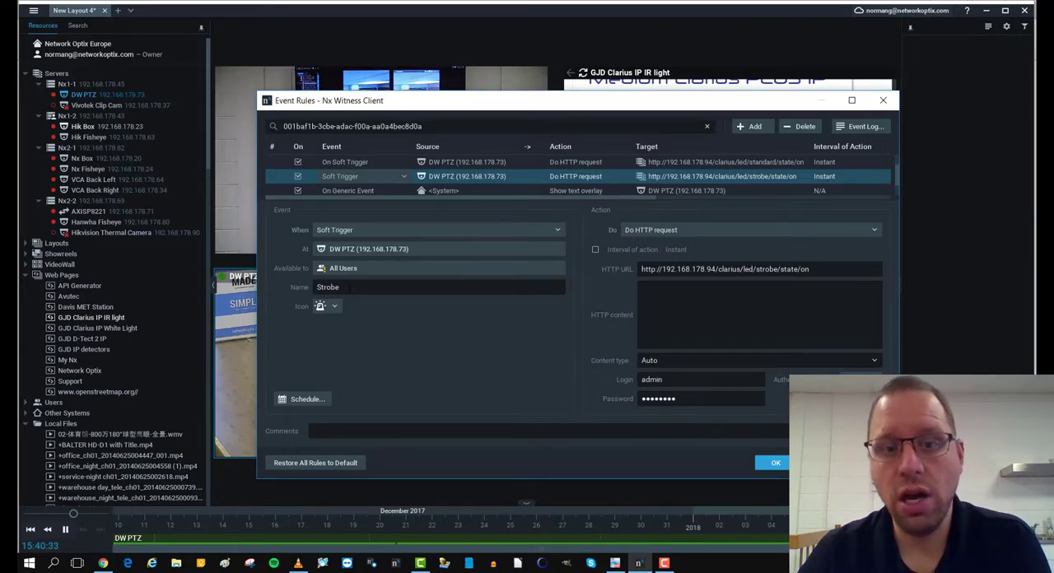
- Browse the Strobe trigger's available icons without changing its icon, and choose Do HTTP request as the rule's action
click(335, 307)
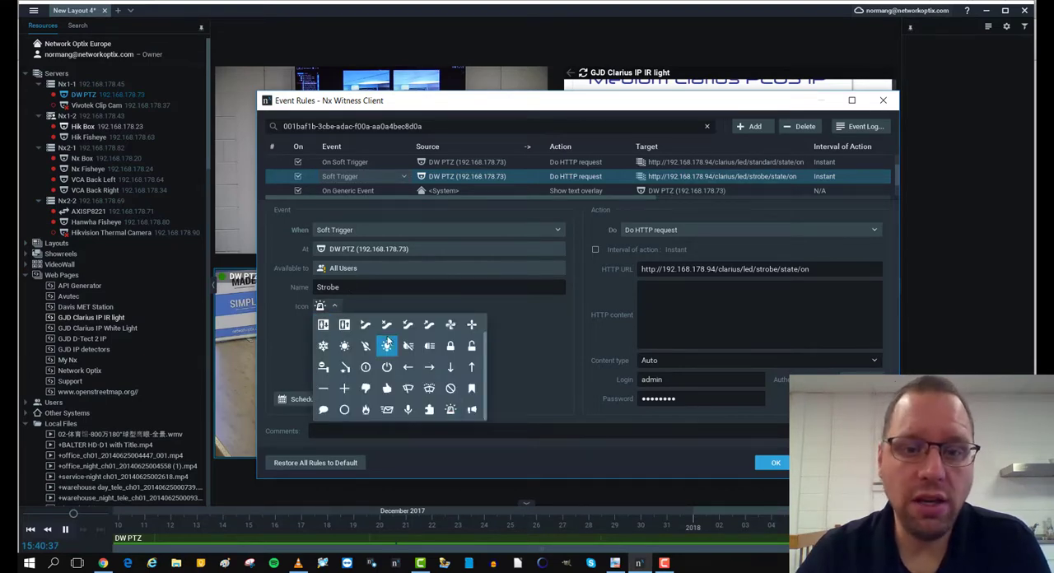
scroll(473, 330, down, 1)
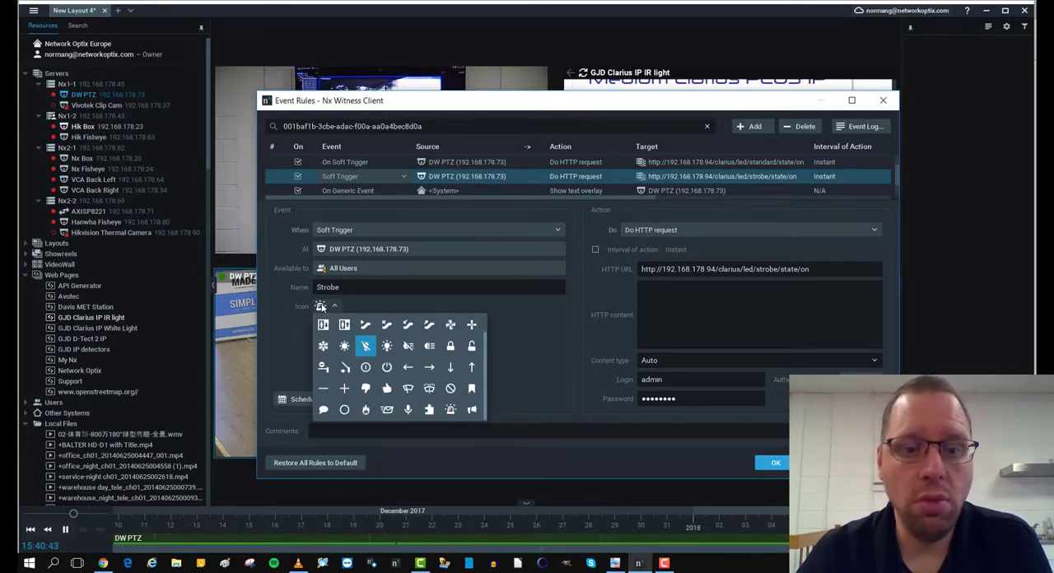
click(530, 336)
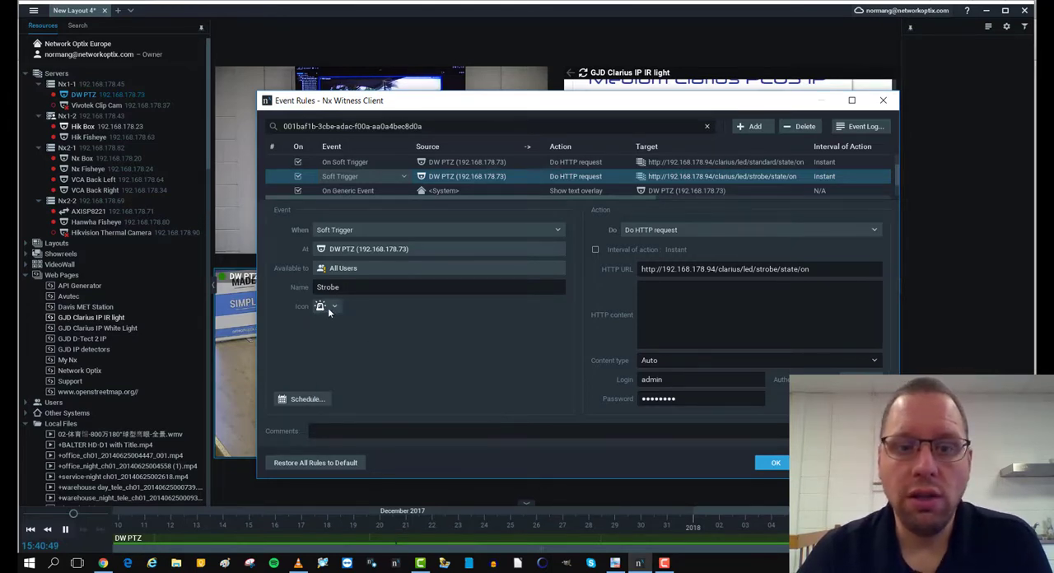
click(697, 231)
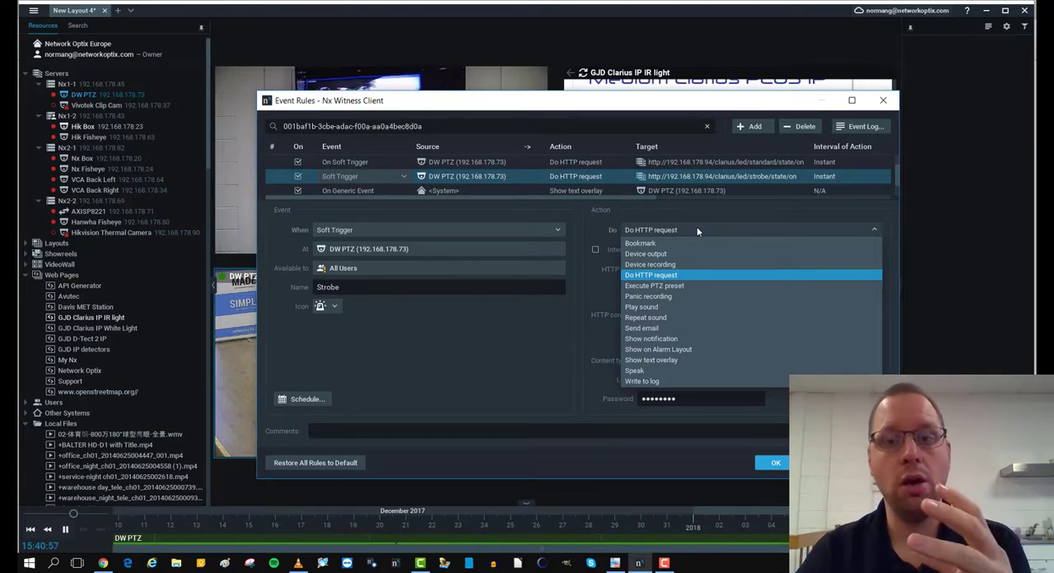
click(669, 276)
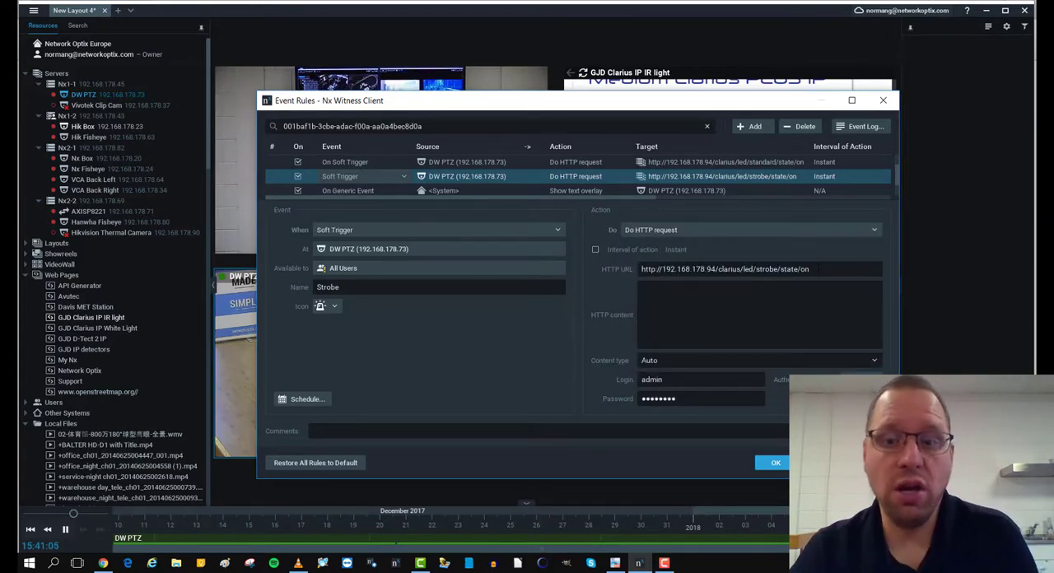
- Switch to the Clarius API manual in PDF-XChange Viewer and examine the integration overview, API function list and example HTTP requests
click(614, 566)
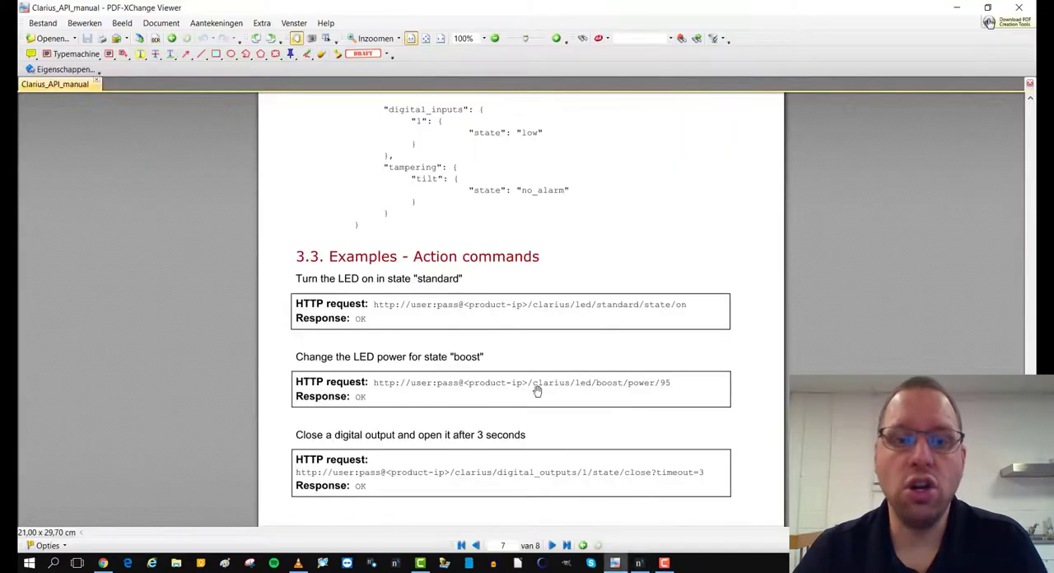
scroll(511, 300, up, 15)
scroll(511, 299, up, 10)
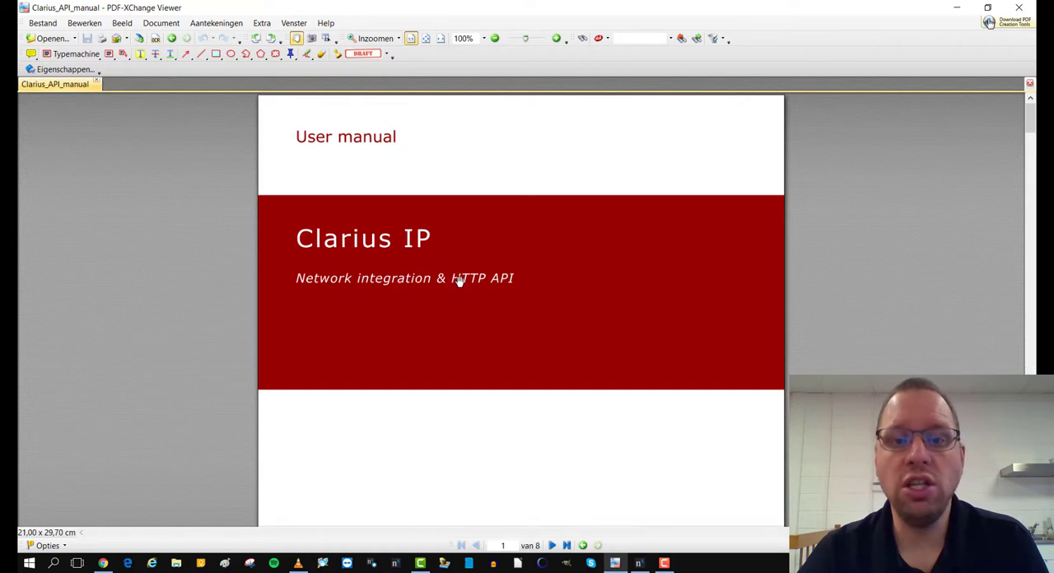
scroll(511, 285, down, 8)
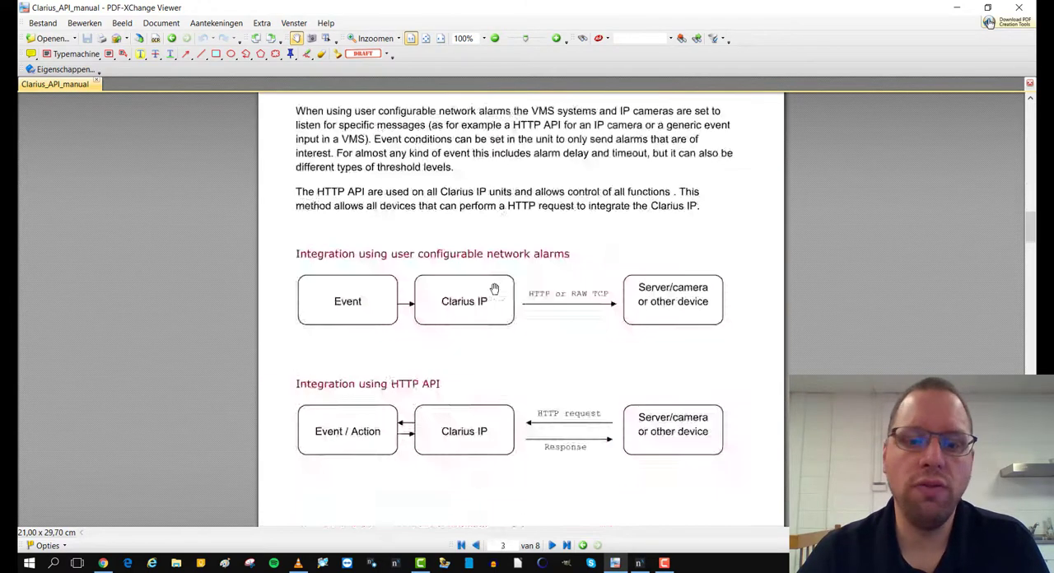
scroll(494, 289, down, 10)
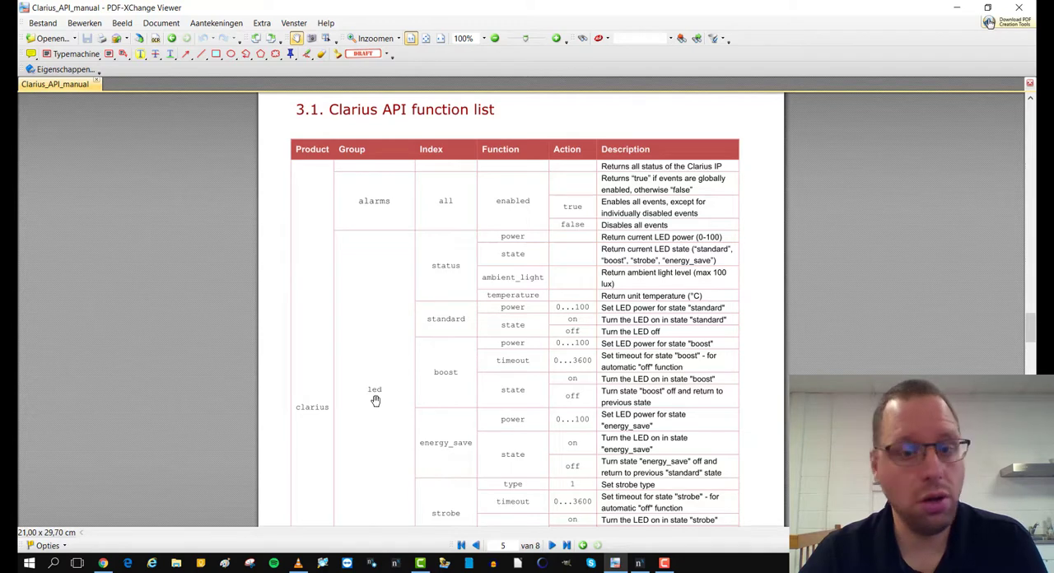
scroll(376, 401, down, 2)
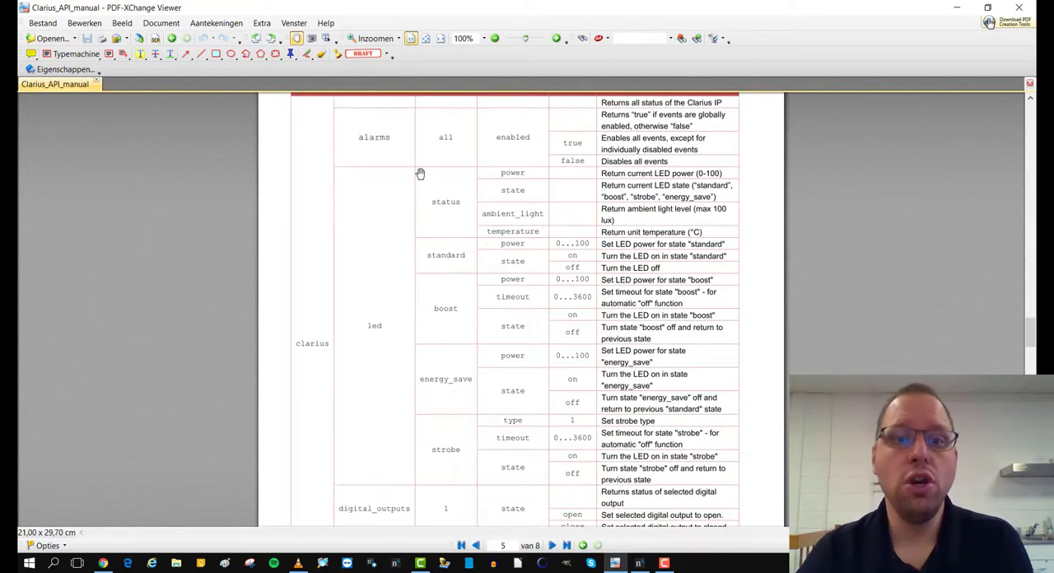
scroll(419, 169, up, 3)
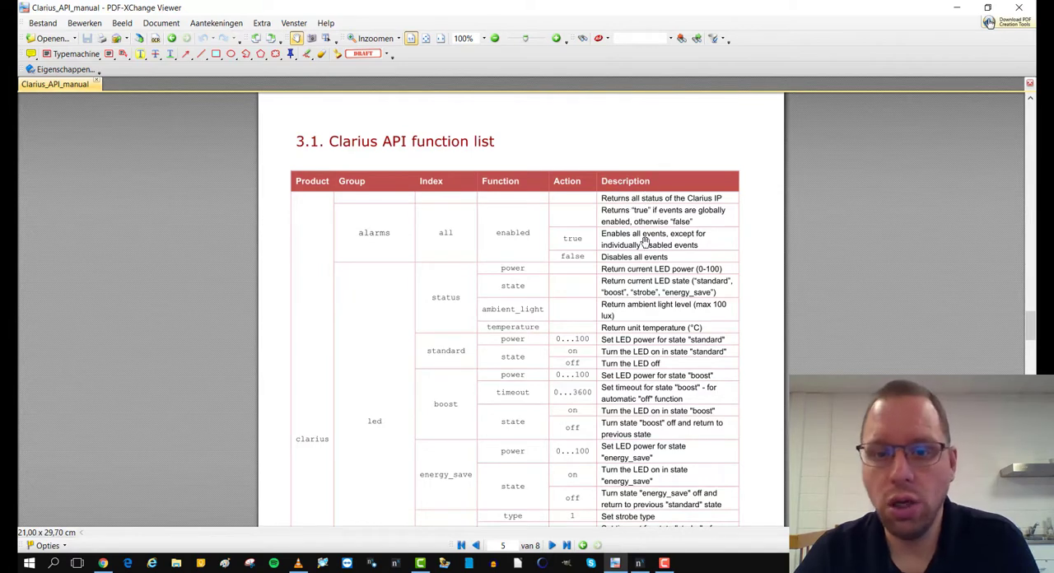
scroll(647, 451, down, 3)
scroll(437, 308, down, 2)
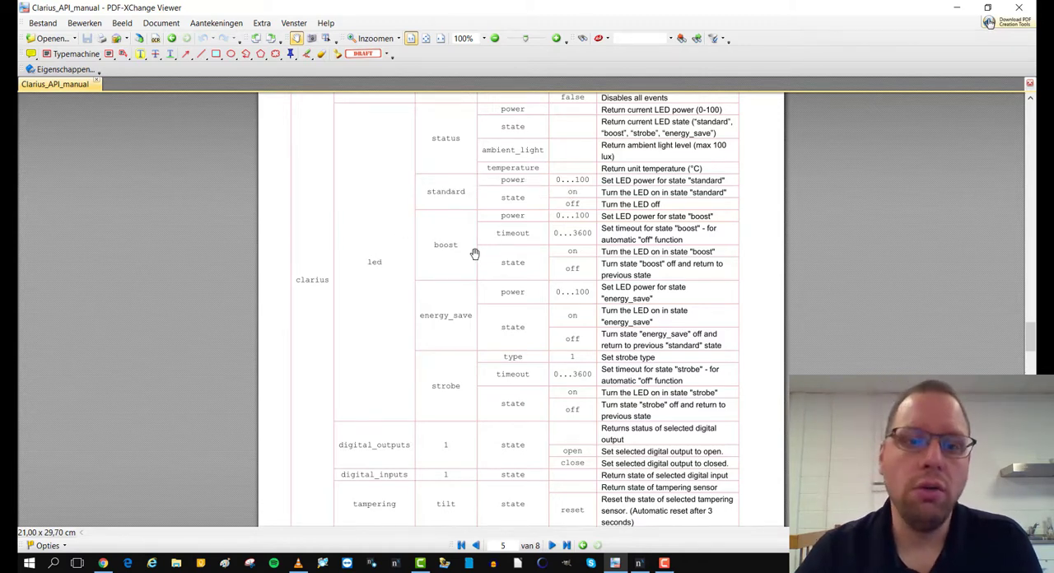
scroll(476, 254, down, 5)
scroll(475, 254, down, 4)
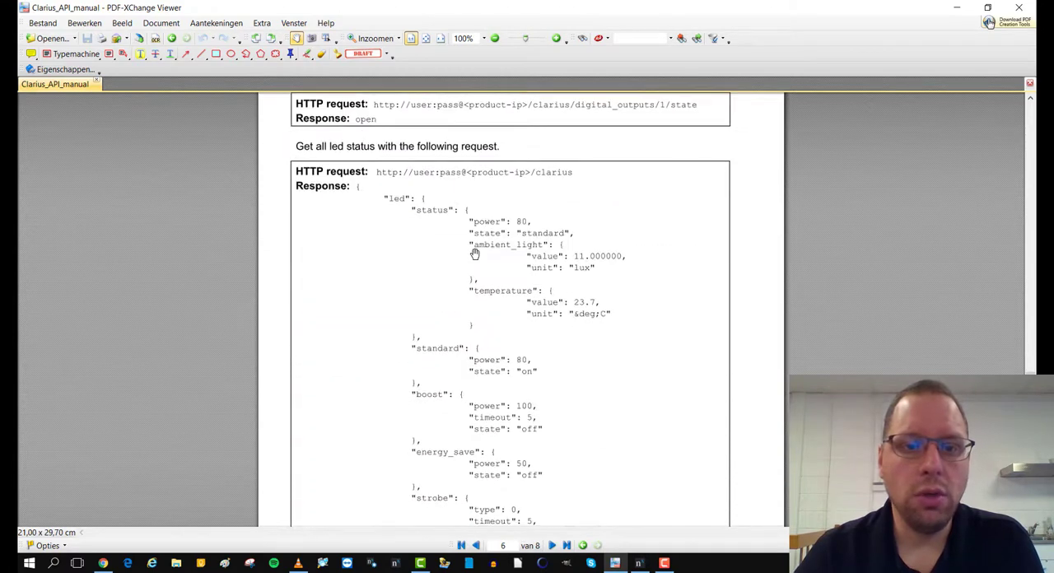
scroll(475, 254, up, 1)
scroll(475, 254, down, 10)
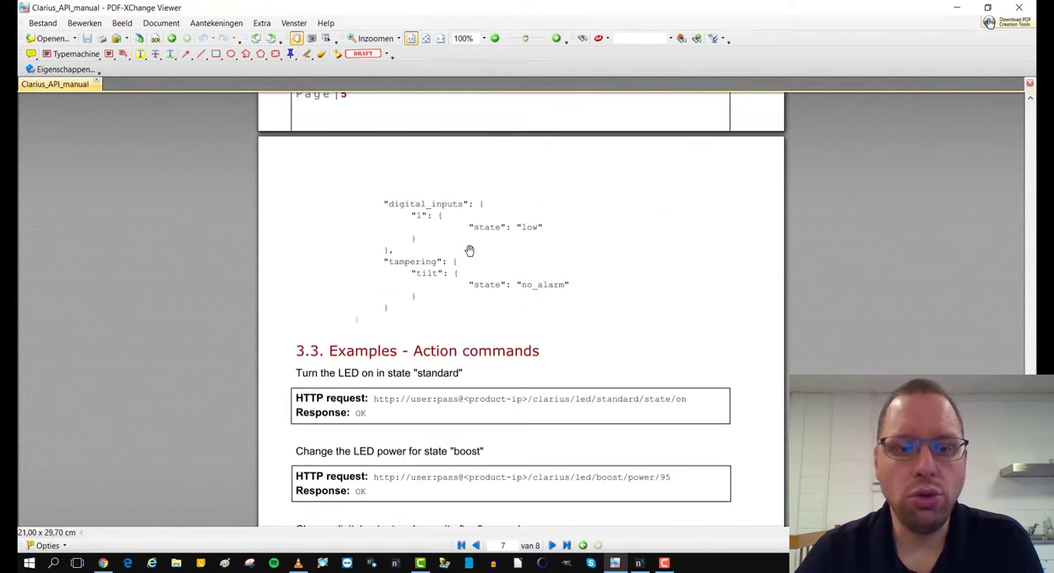
scroll(470, 250, down, 1)
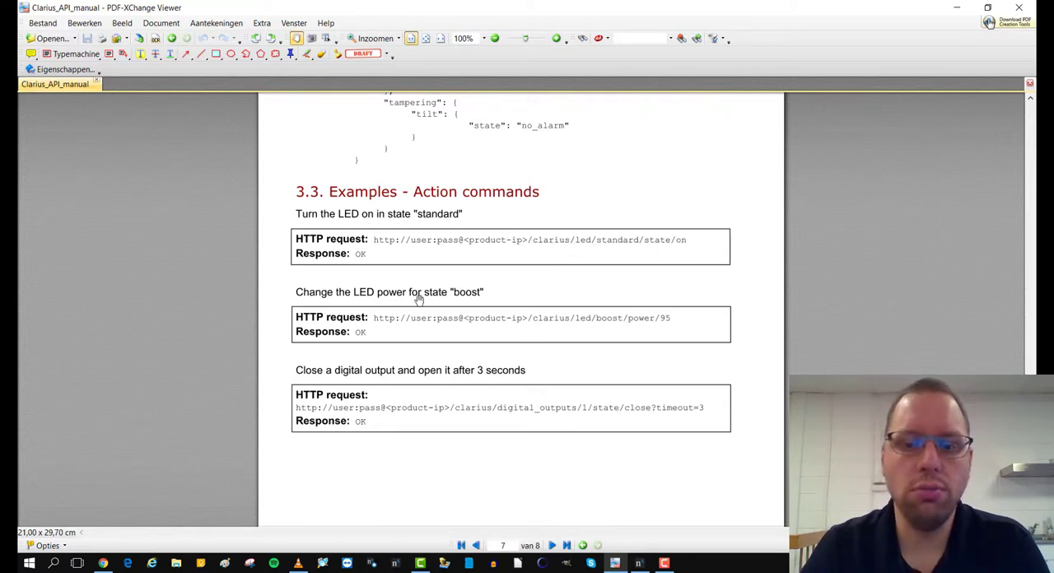
- Switch back to Nx Witness and accept the event rules for the DW PTZ camera
click(640, 564)
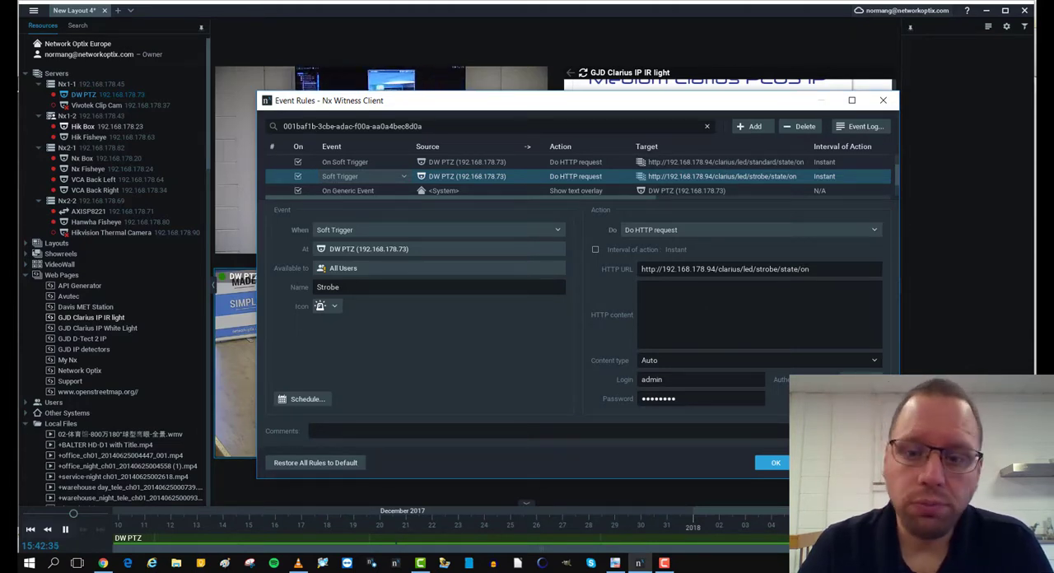
click(775, 463)
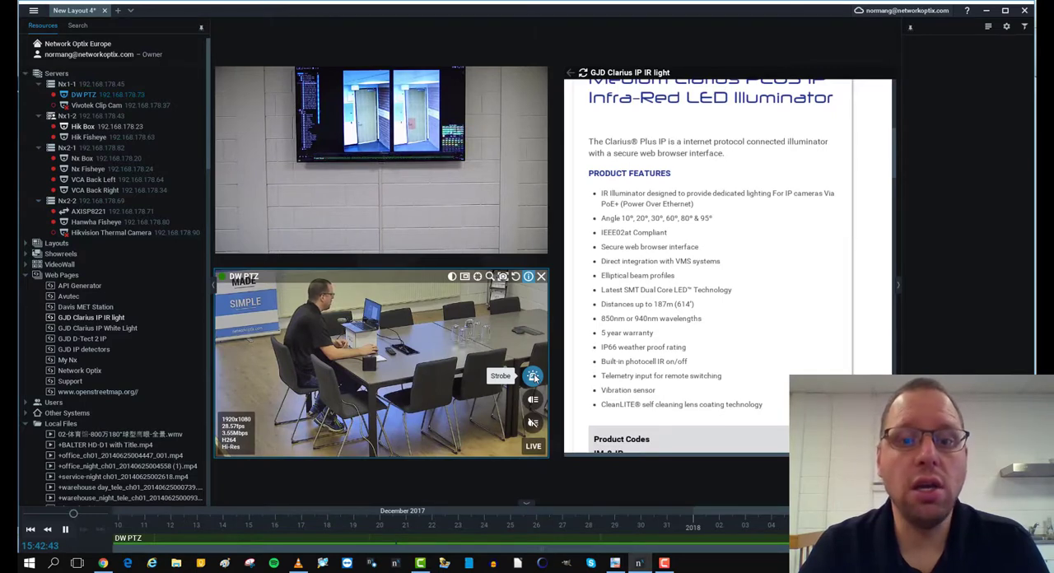
- Fire the DW PTZ camera's Strobe soft trigger, and test its Turn The Lights Off and Turn The Lights On triggers repeatedly
click(534, 376)
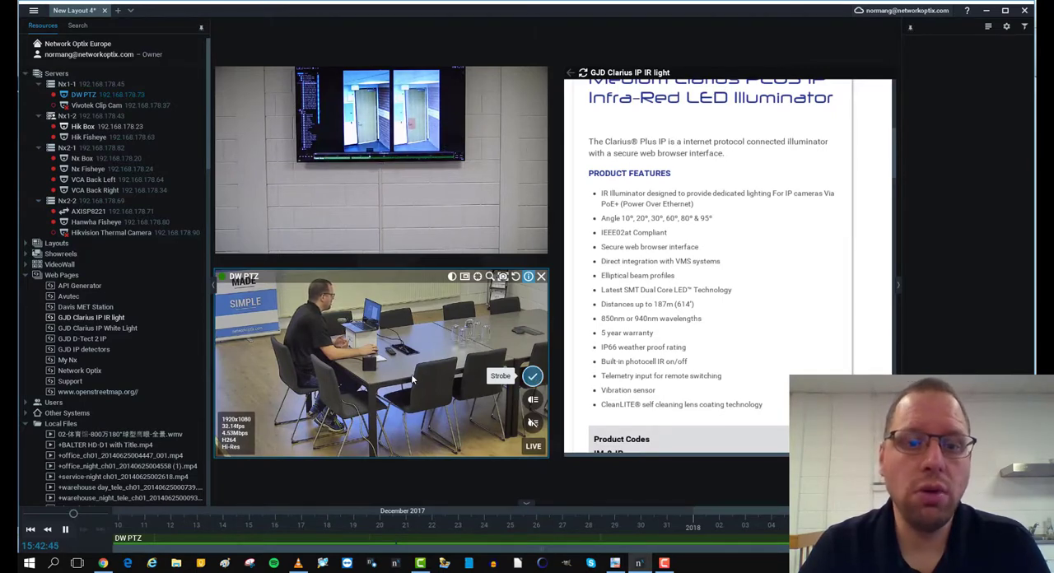
click(534, 423)
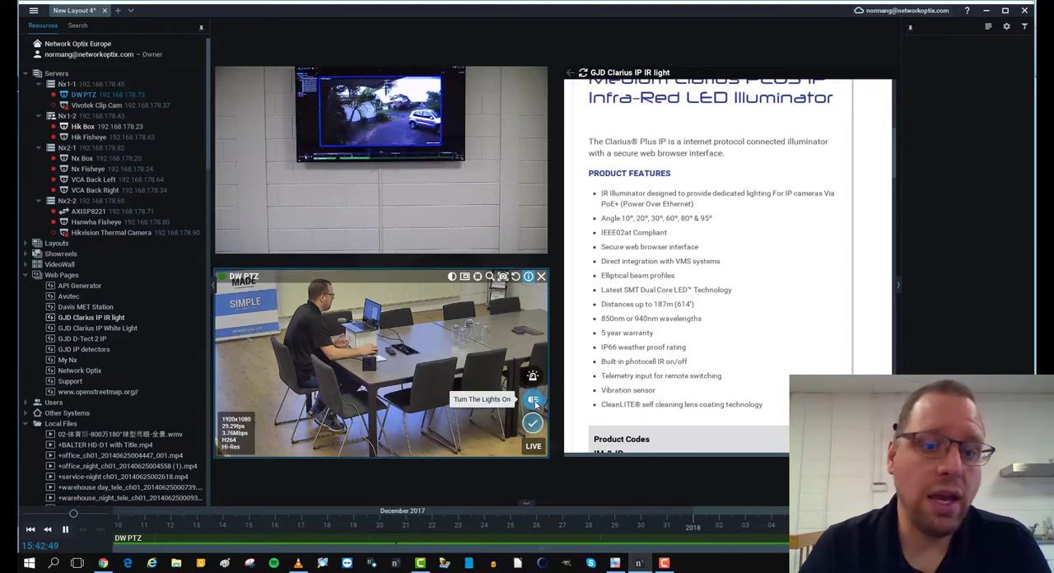
click(534, 401)
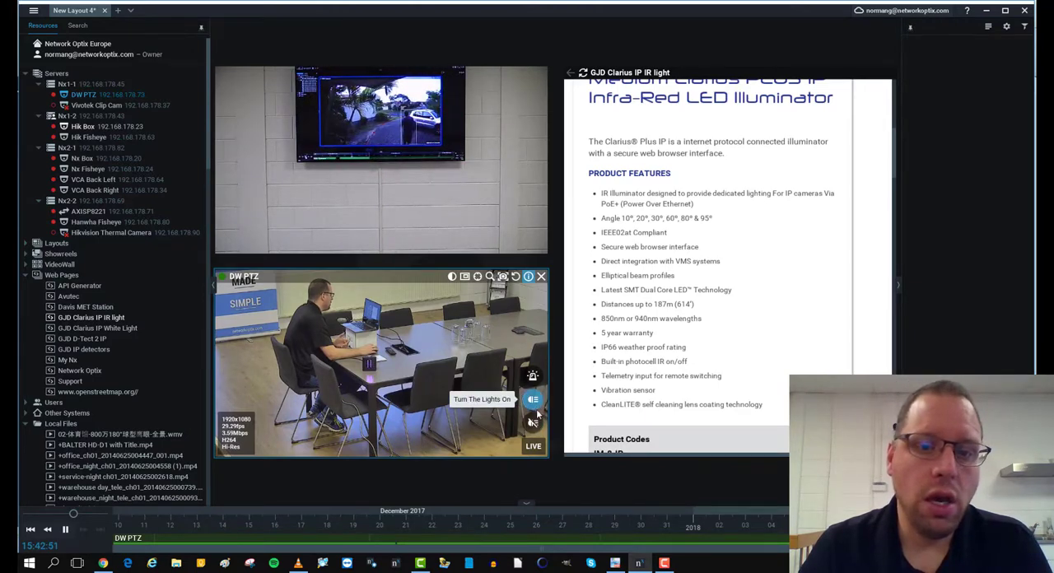
click(535, 425)
click(534, 404)
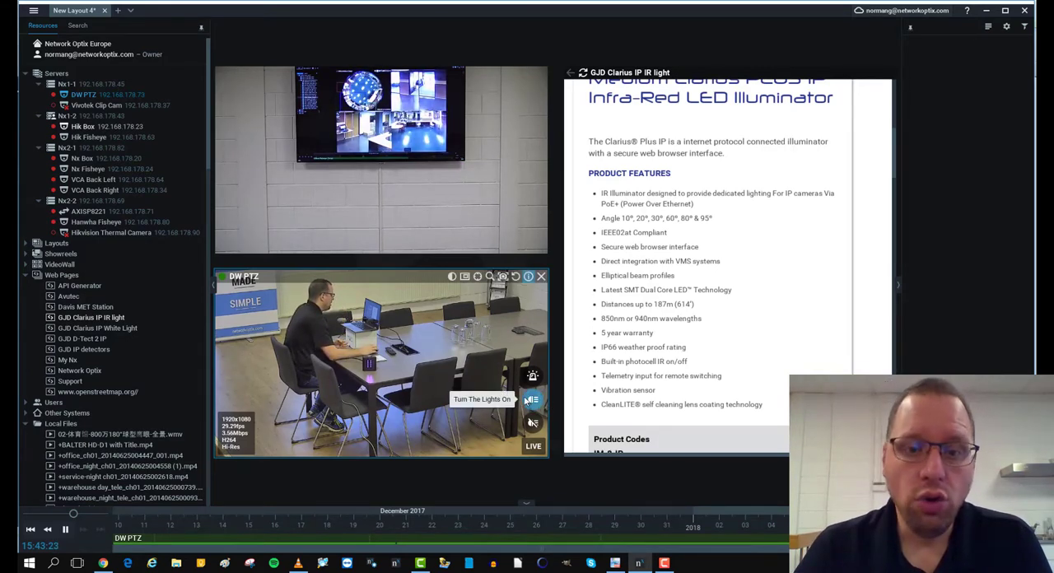
click(534, 423)
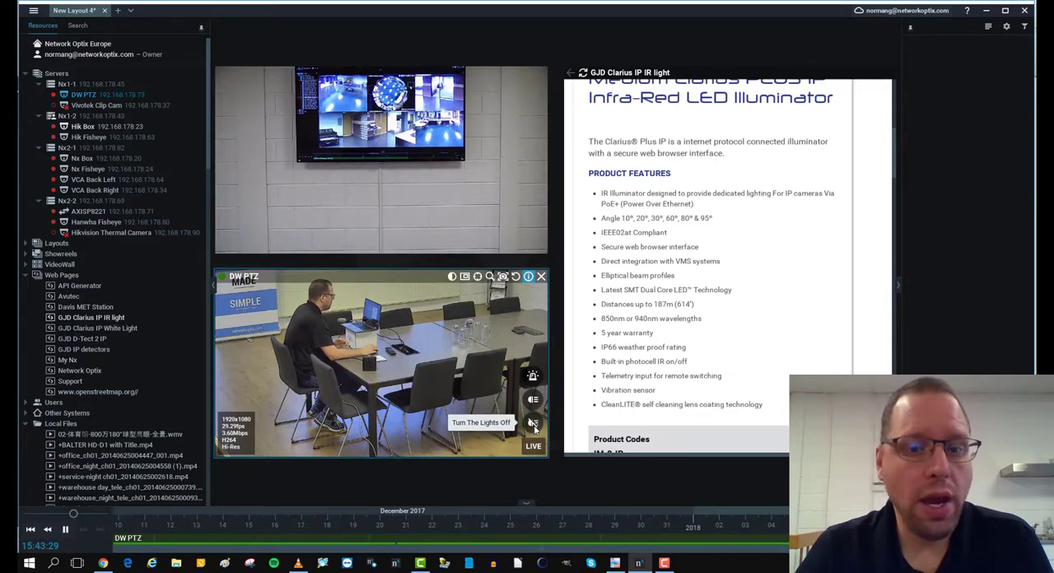
click(534, 424)
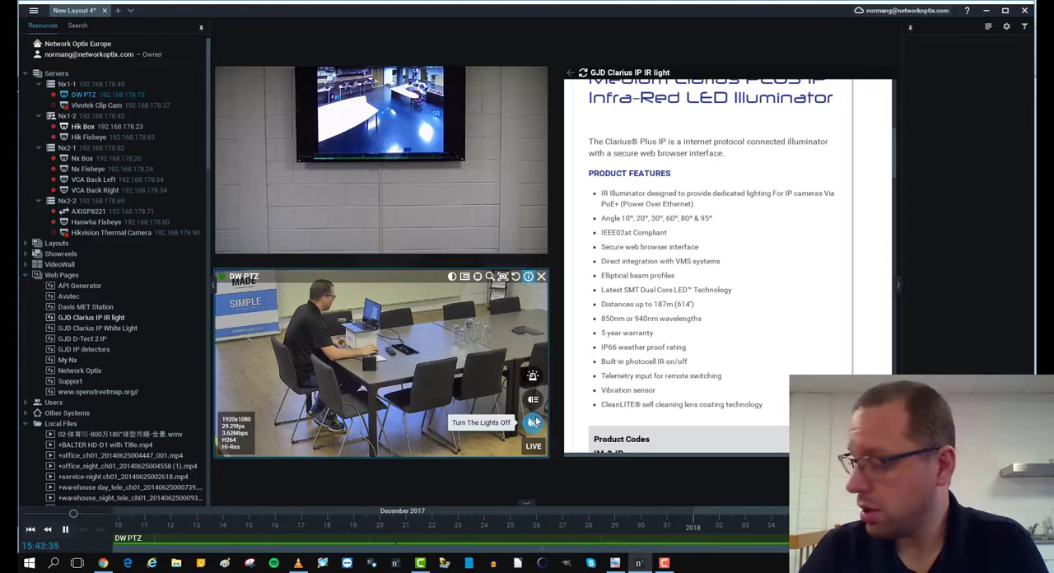
click(534, 421)
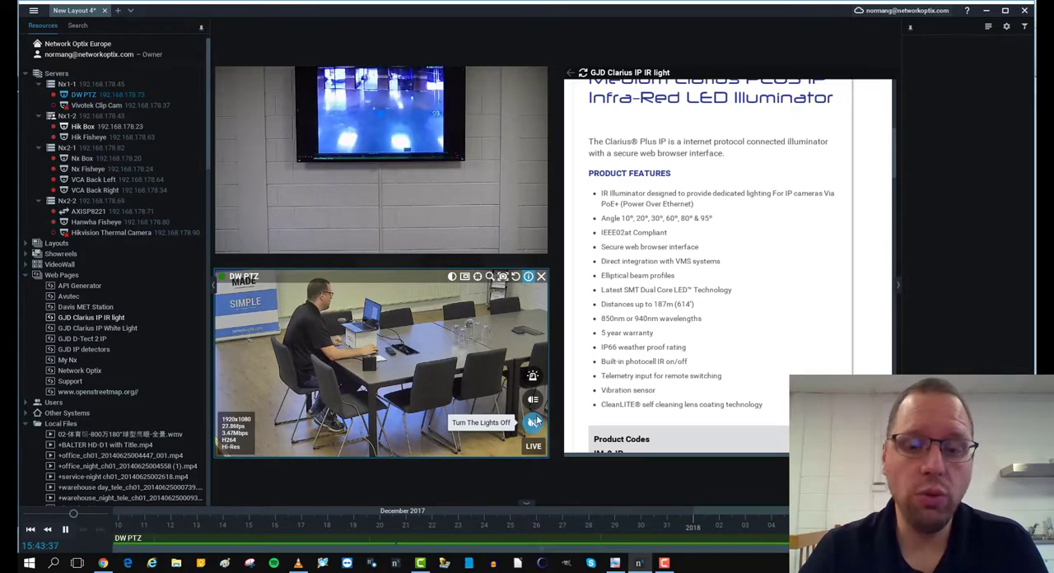
- Switch to the Clarius IP illuminator page in Chrome and add an event named Tampering with Tampering as its input
click(104, 565)
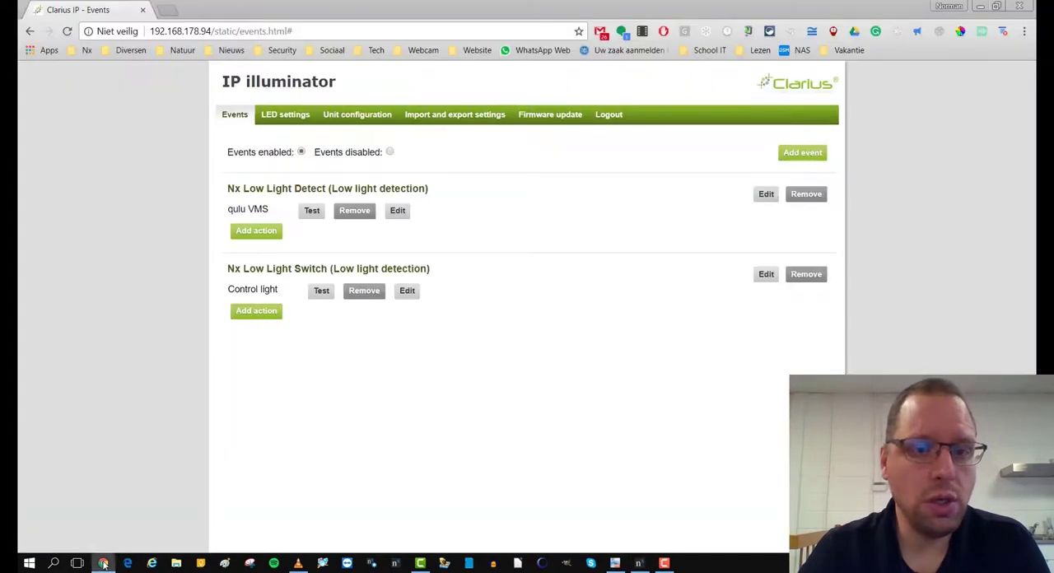
click(803, 153)
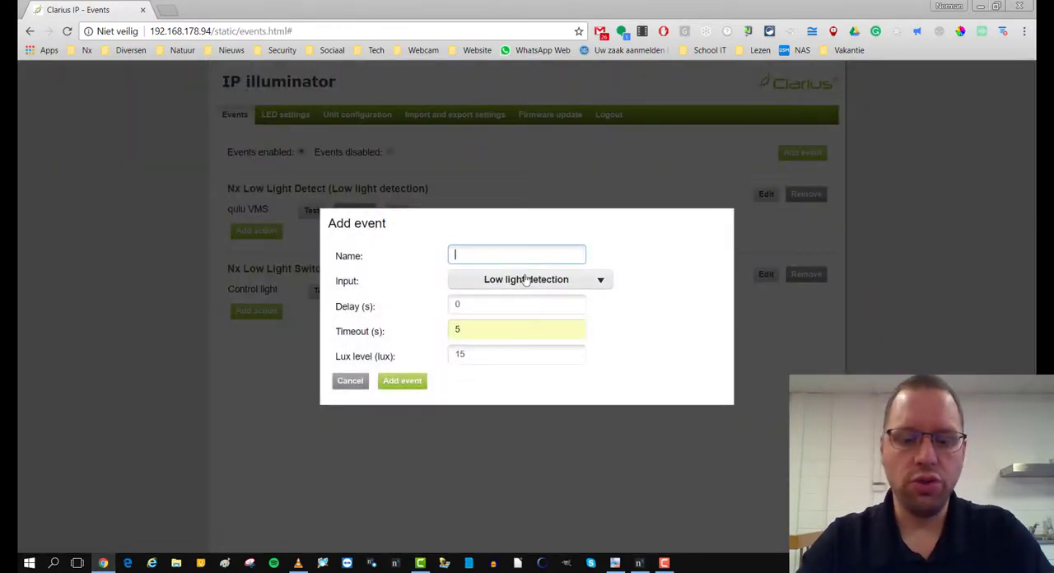
text(Tamp)
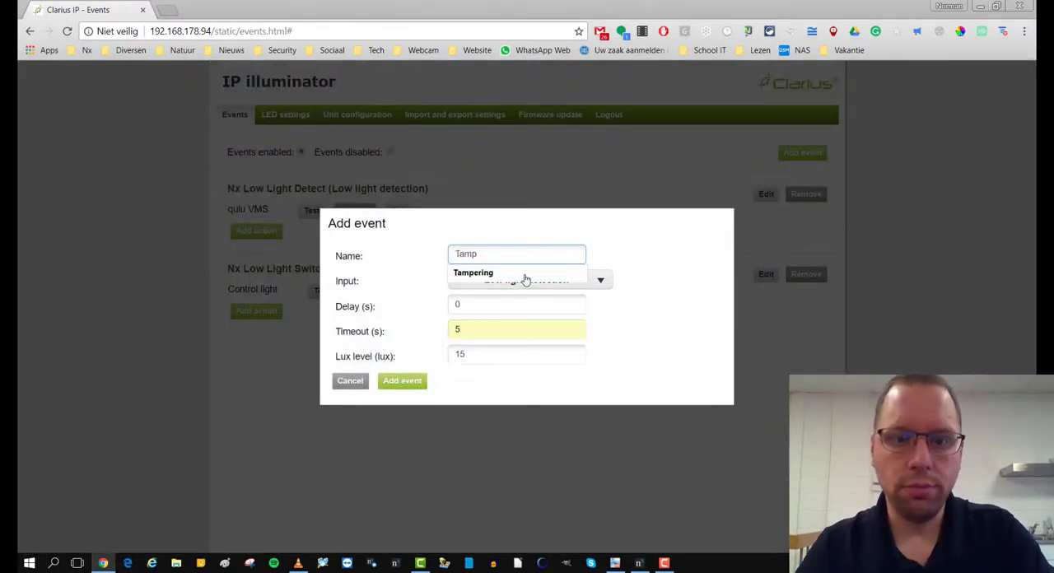
text(r)
key(BackSpace)
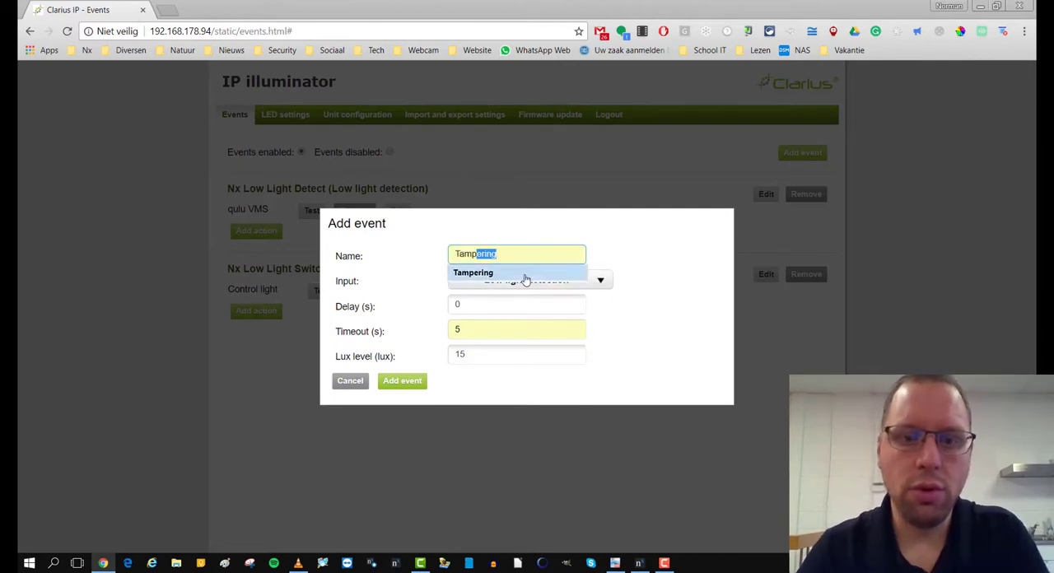
text(er)
click(506, 273)
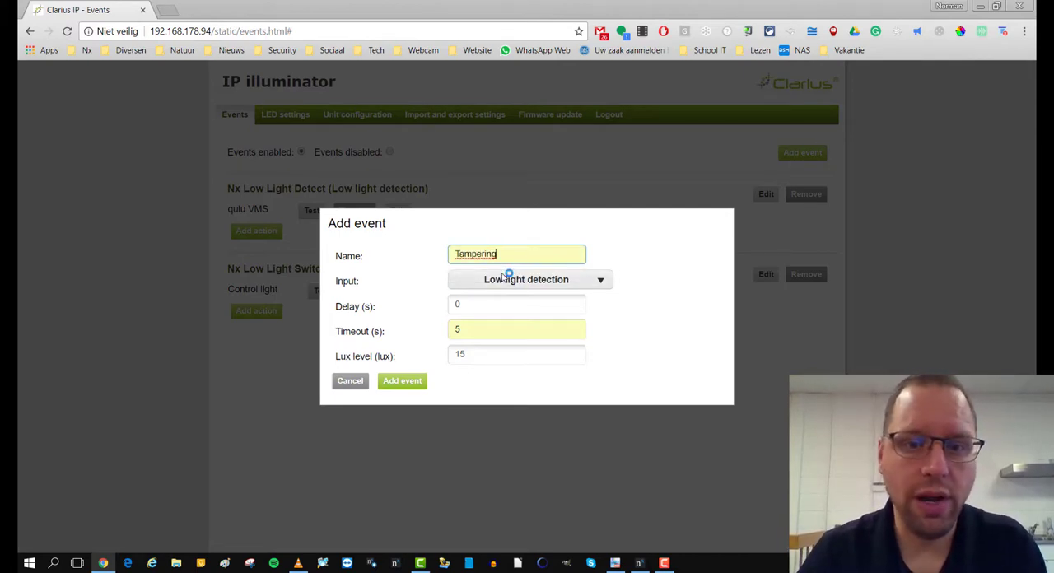
click(513, 282)
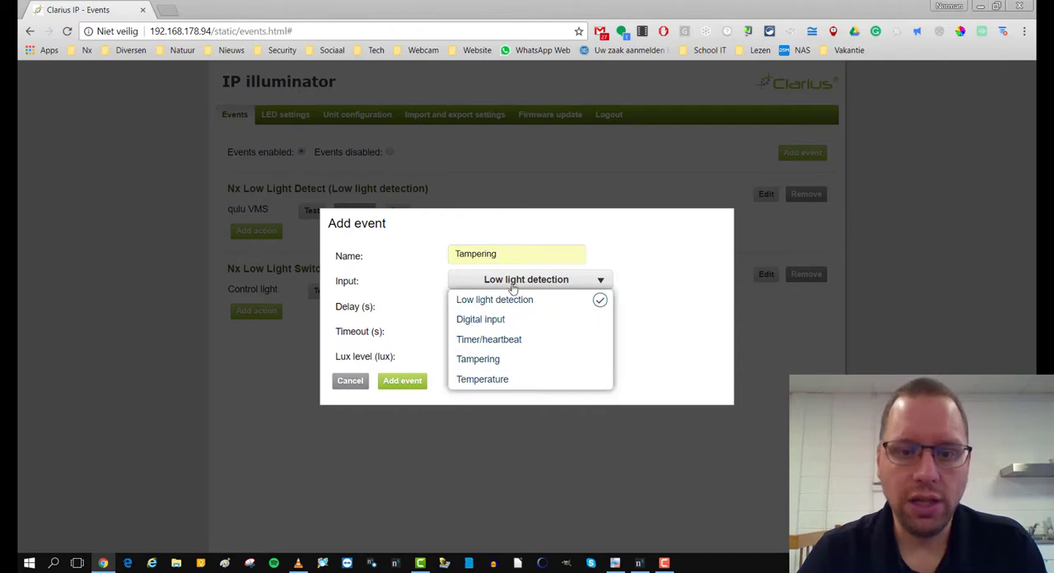
click(493, 360)
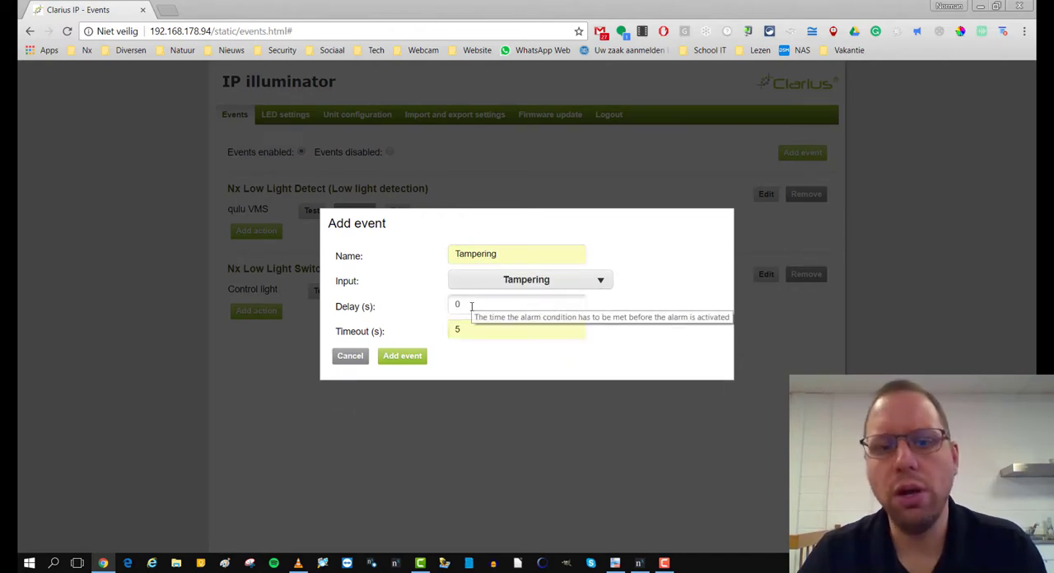
click(396, 360)
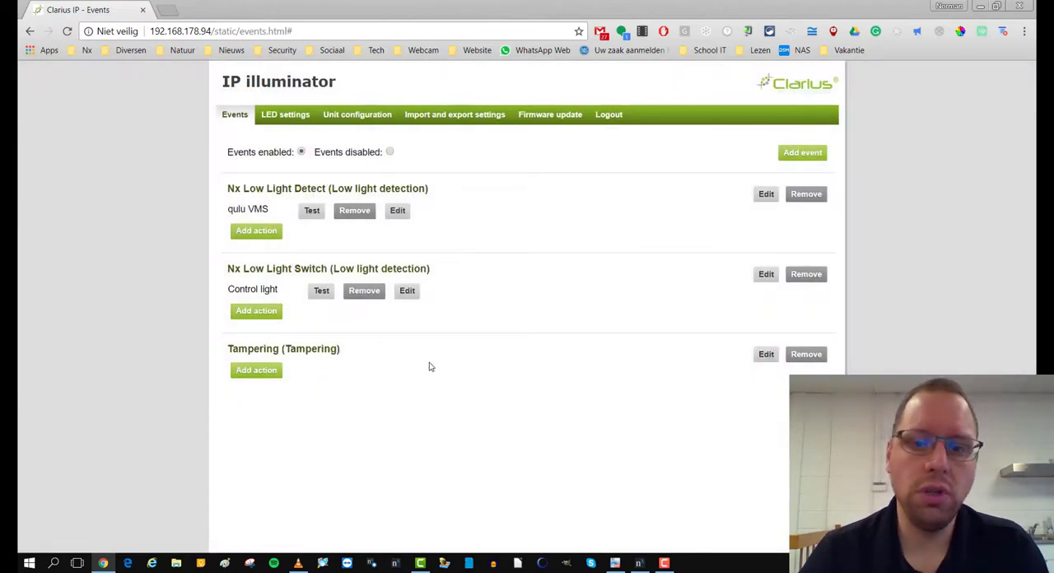
- Add a qulu VMS action to the Tampering event with server 192.168.178.82, port 7001, username, password, source Clarius and caption Tamper_Alarm
click(265, 372)
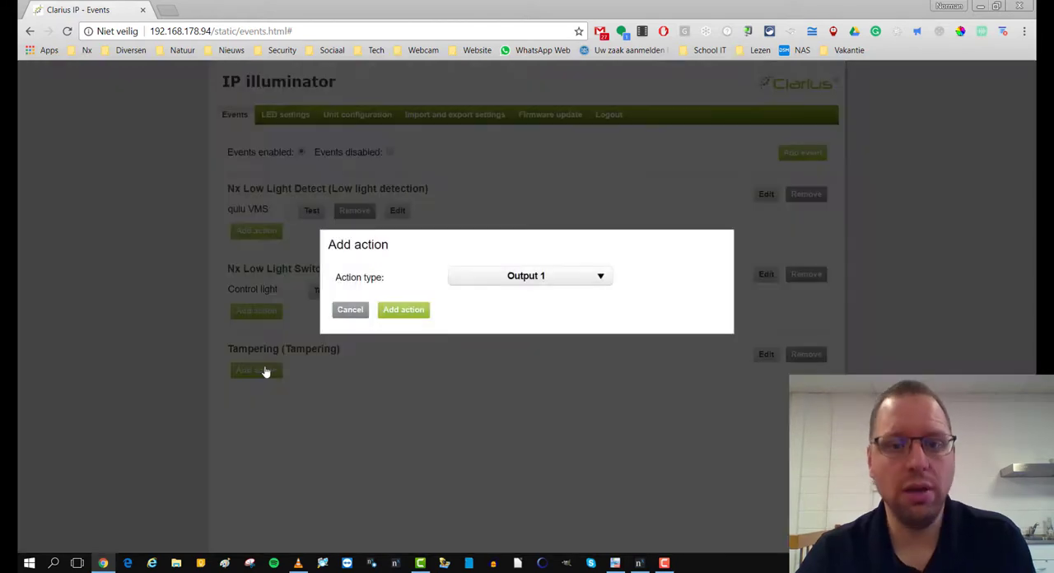
click(477, 279)
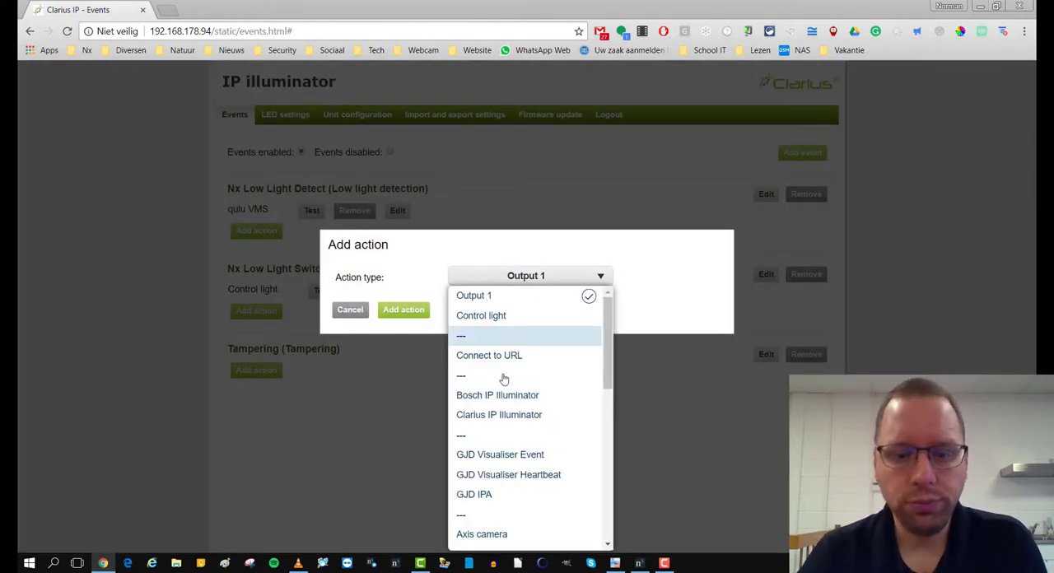
scroll(503, 421, down, 5)
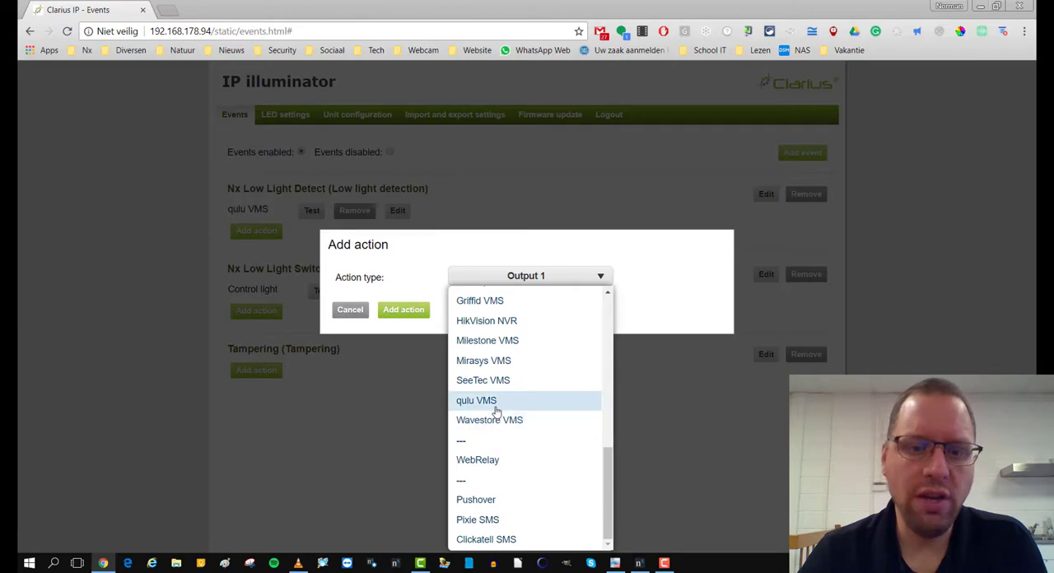
click(495, 403)
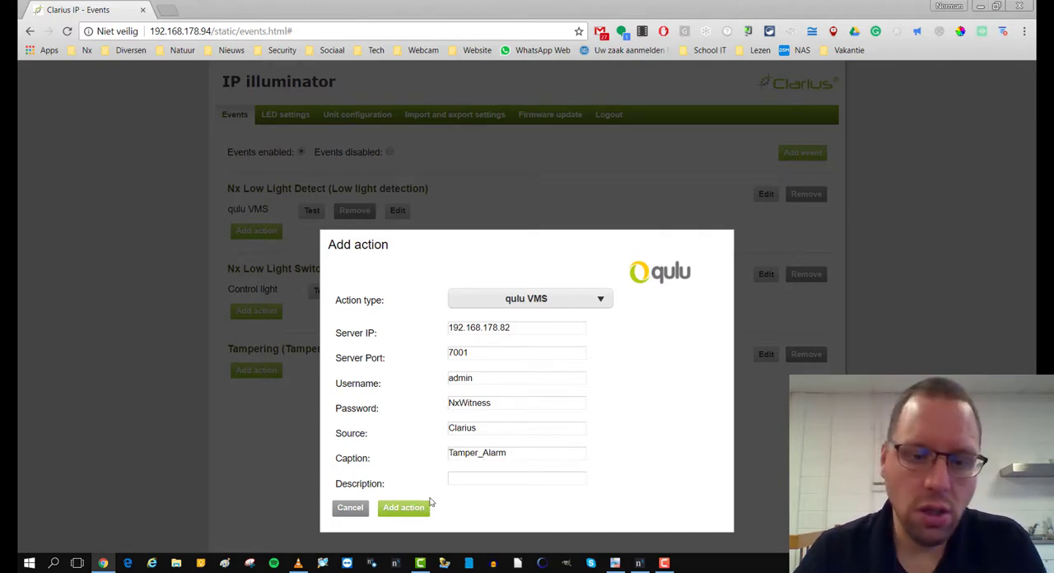
drag(504, 452, 433, 460)
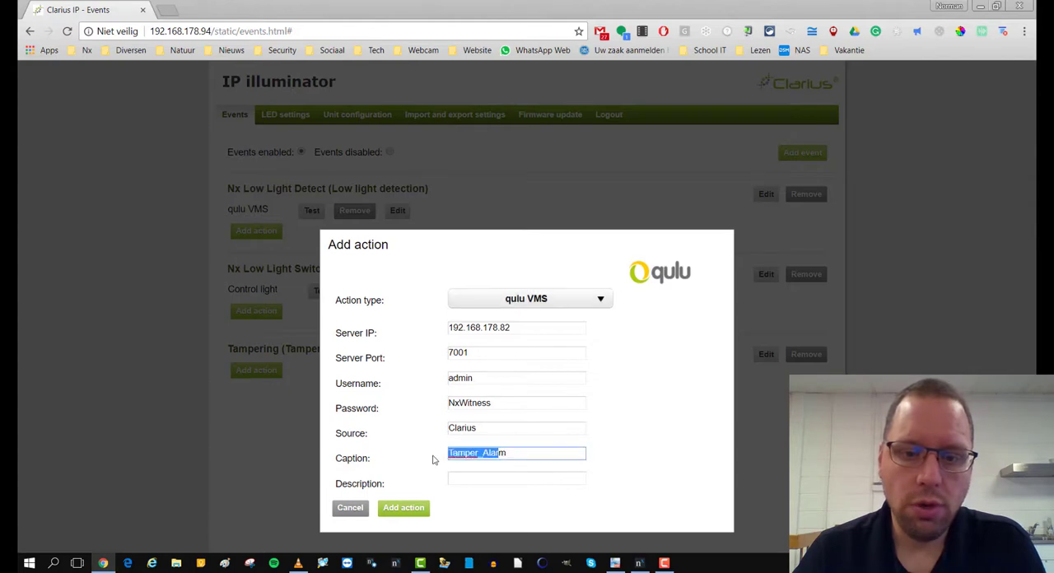
drag(513, 452, 414, 454)
key(ctrl+c)
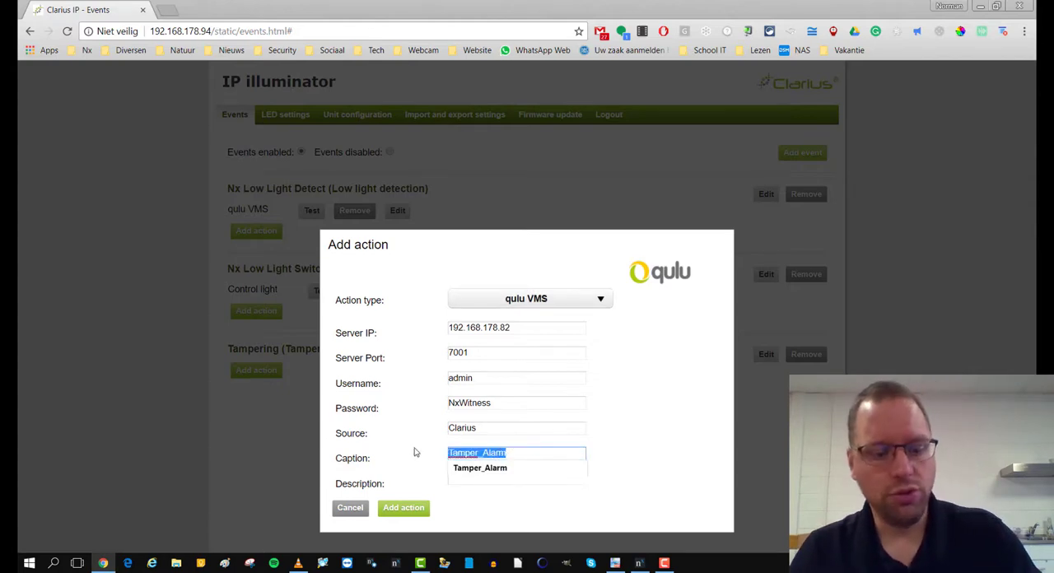
click(417, 513)
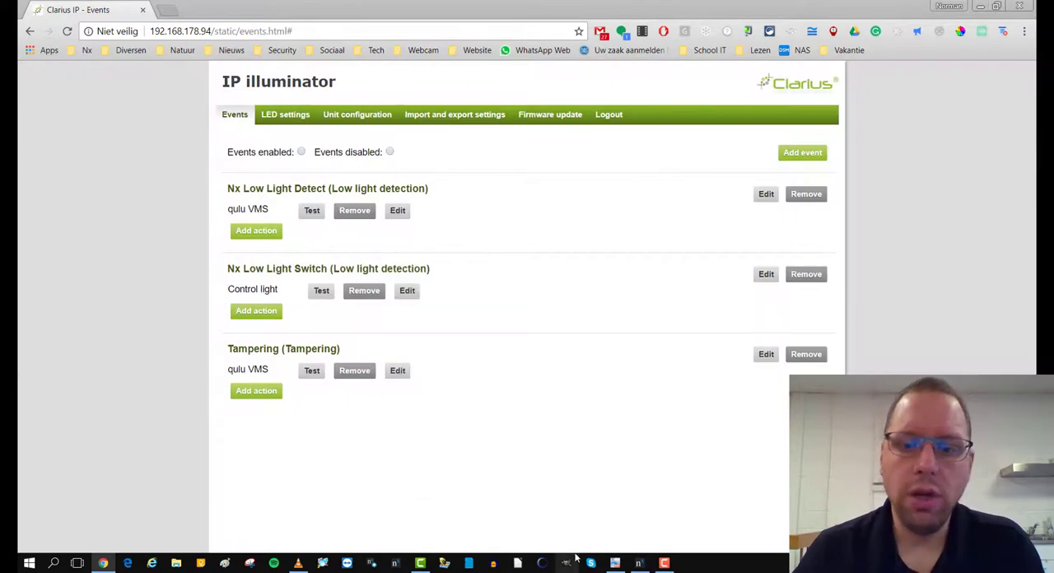
- Switch back to Nx Witness and add a rule for a Generic Event in the DW PTZ camera rules
click(639, 563)
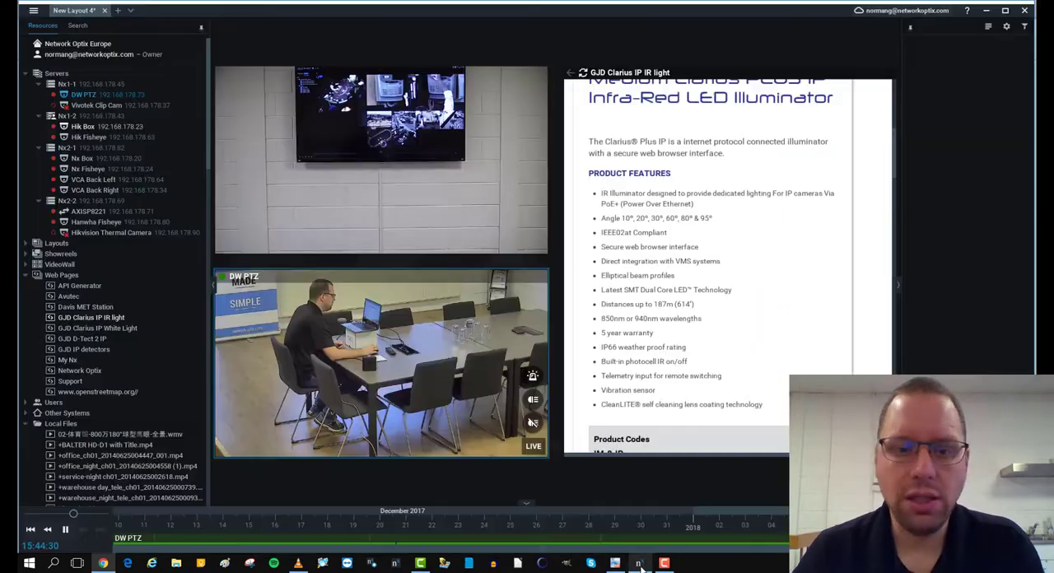
right_click(352, 377)
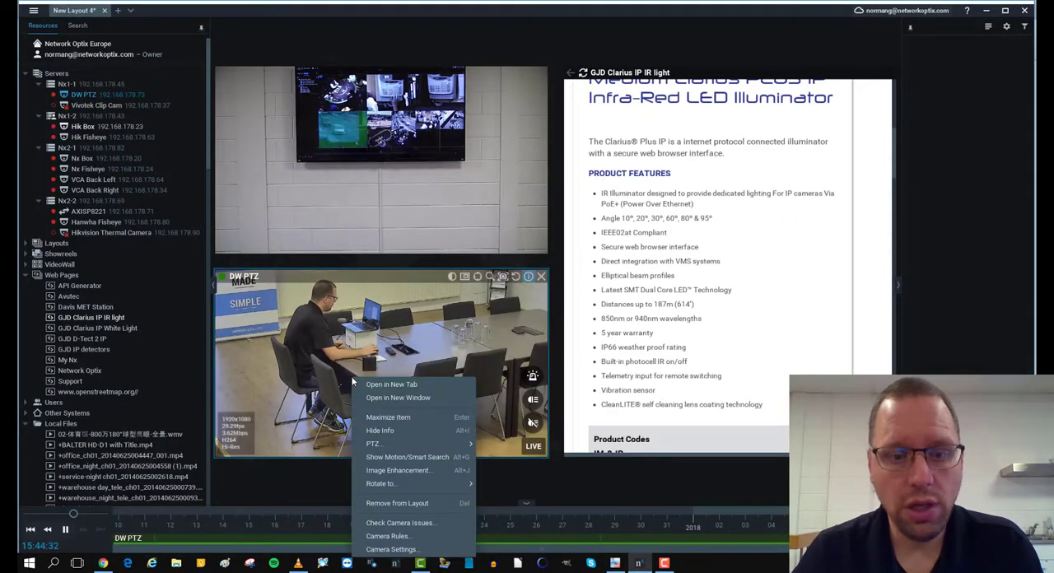
click(395, 537)
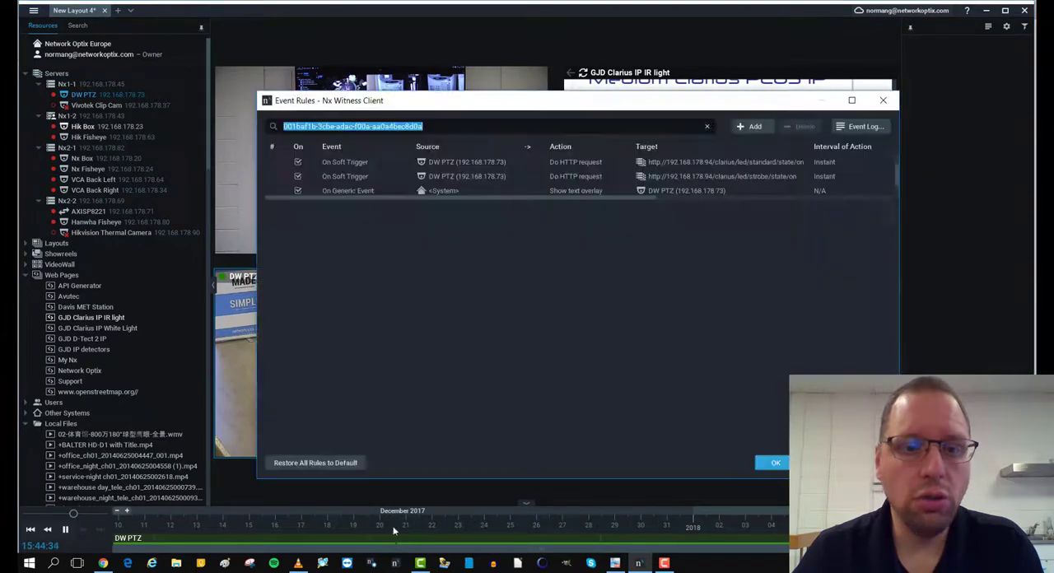
click(753, 127)
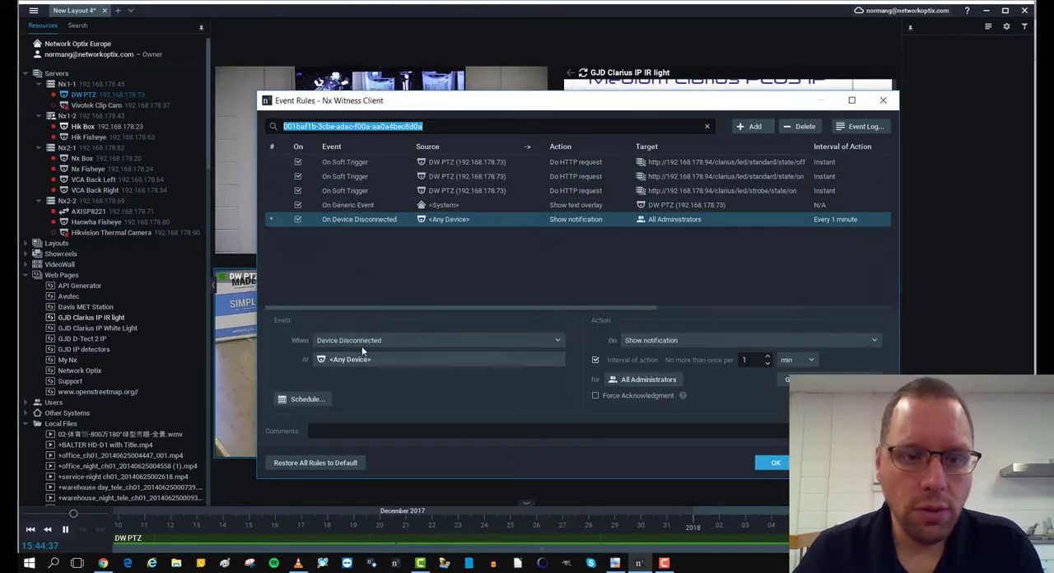
click(362, 340)
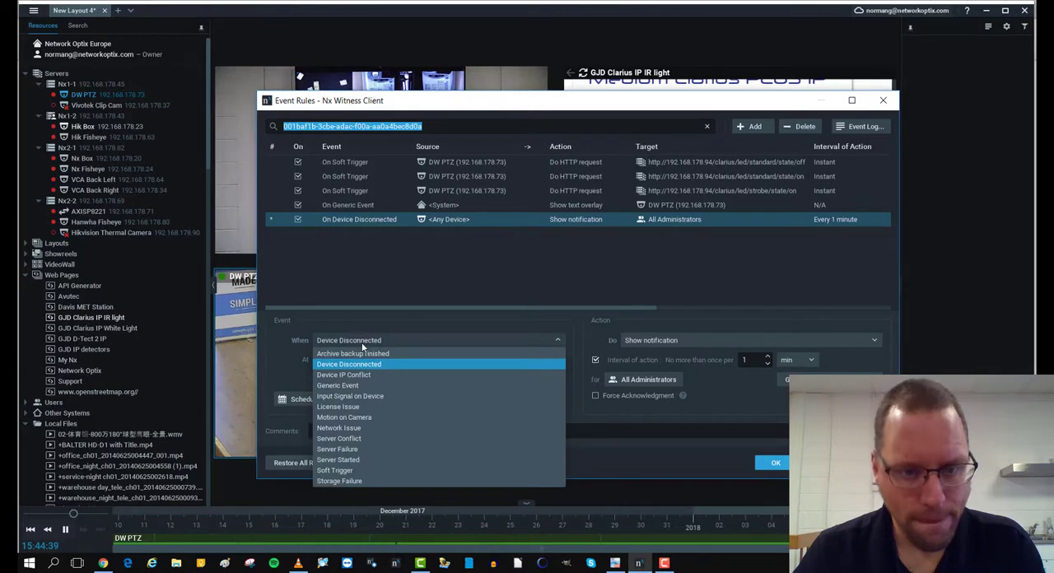
click(353, 385)
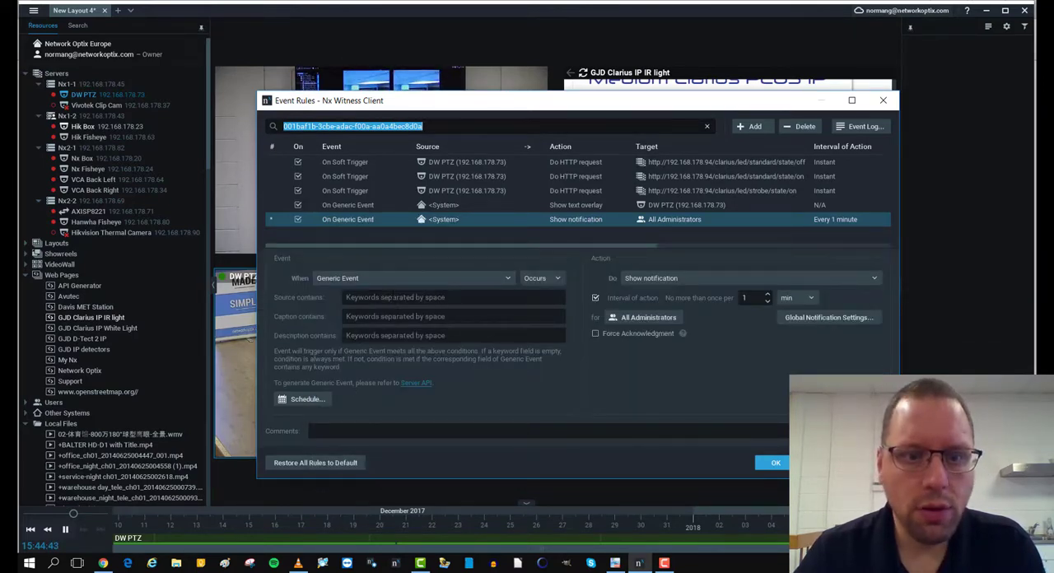
- Set the new generic event's source keyword to Clarius and its caption keyword to Tamper_Alarm
click(393, 297)
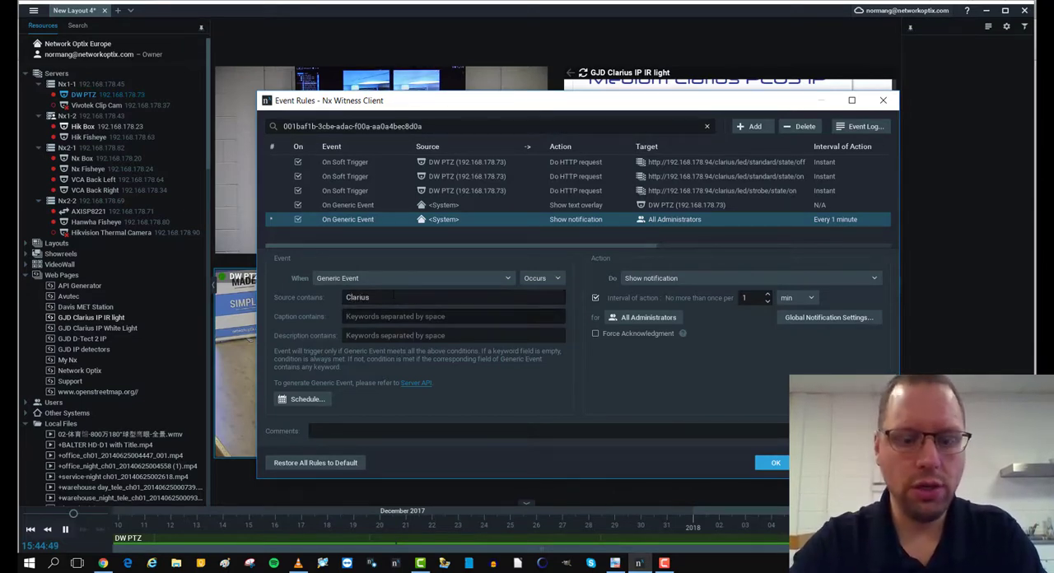
key(Tab)
key(ctrl+v)
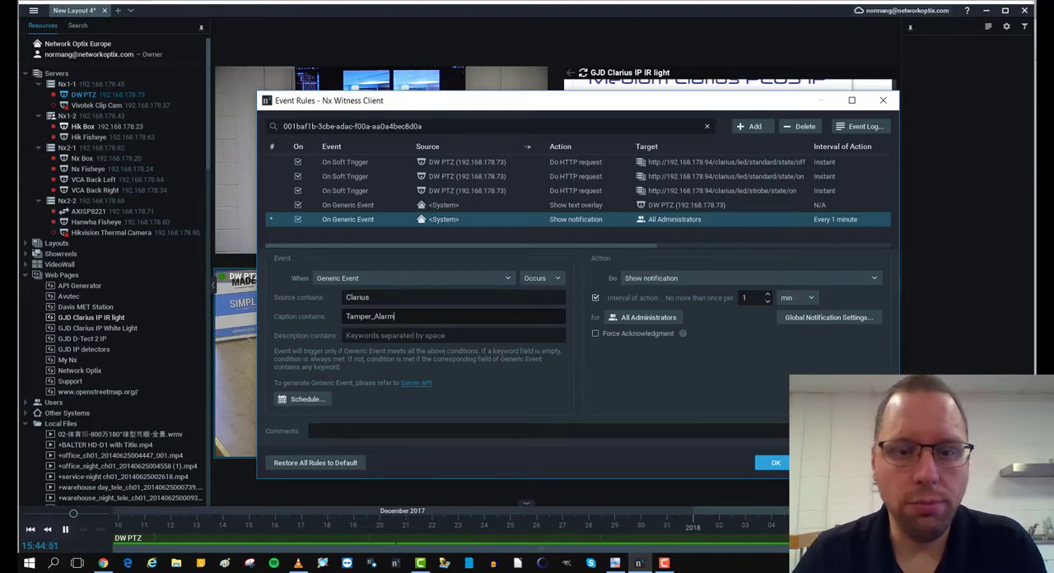
- Set the rule's action to Show on Alarm Layout for DW PTZ, Hik Fisheye, VCA Back Left and VCA Back Right
click(633, 280)
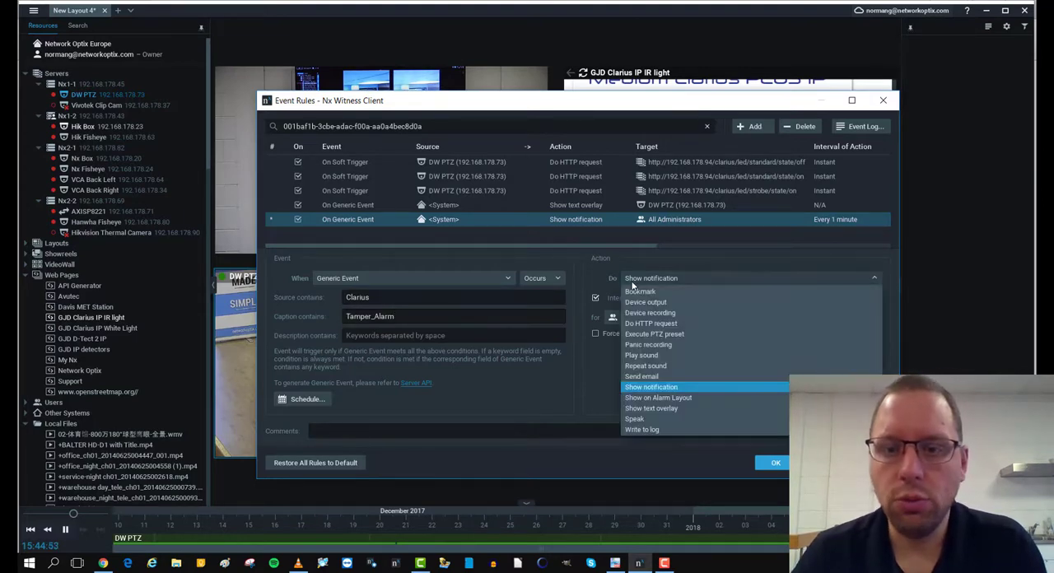
click(649, 397)
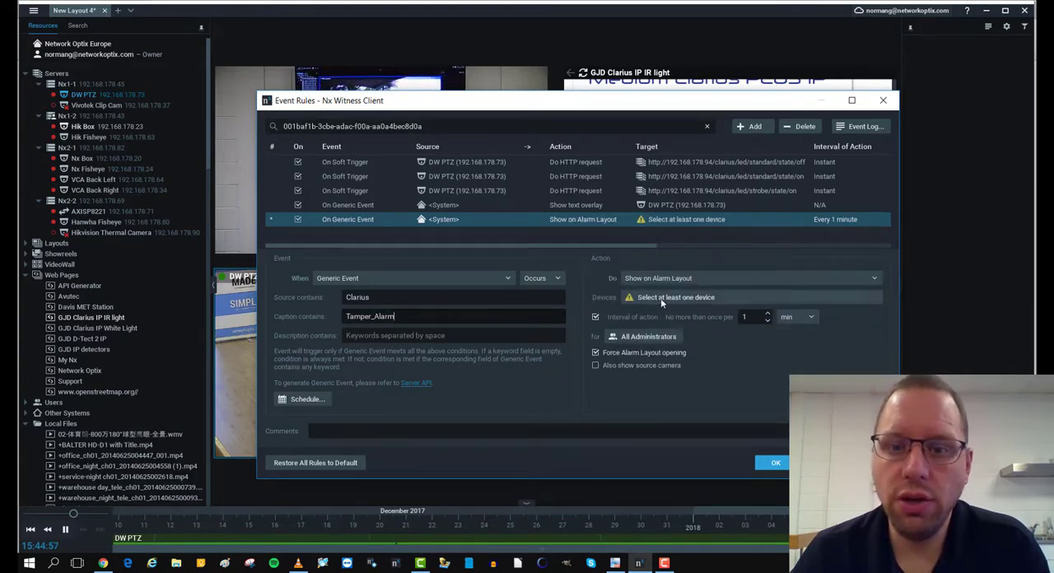
click(661, 298)
click(620, 234)
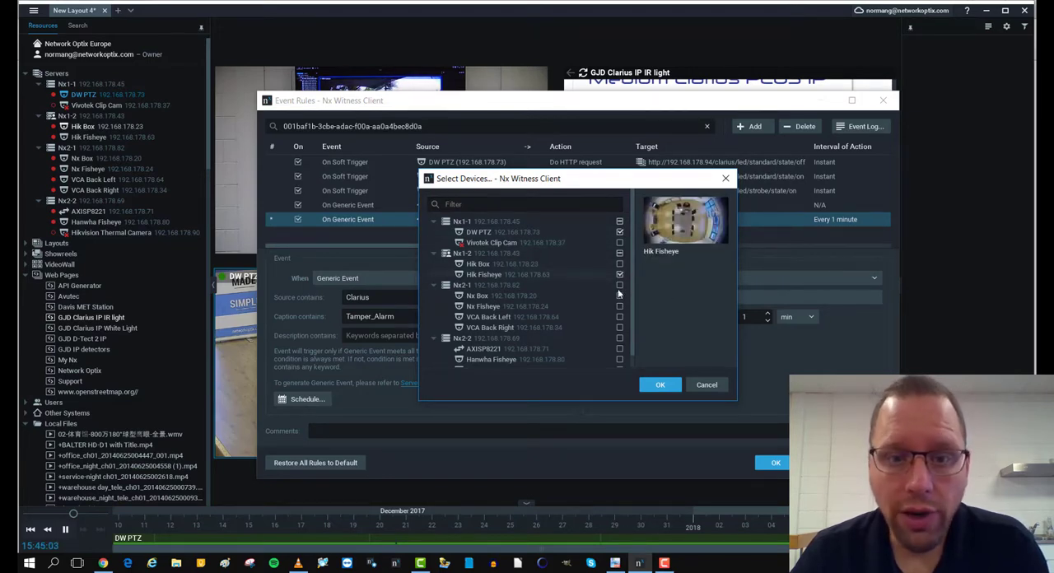
click(620, 317)
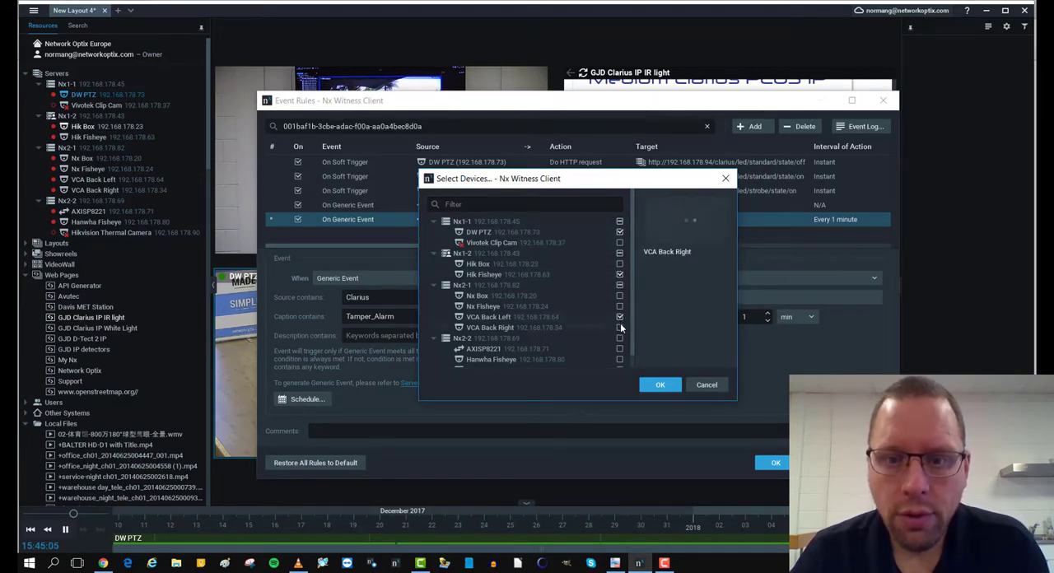
click(620, 328)
click(657, 385)
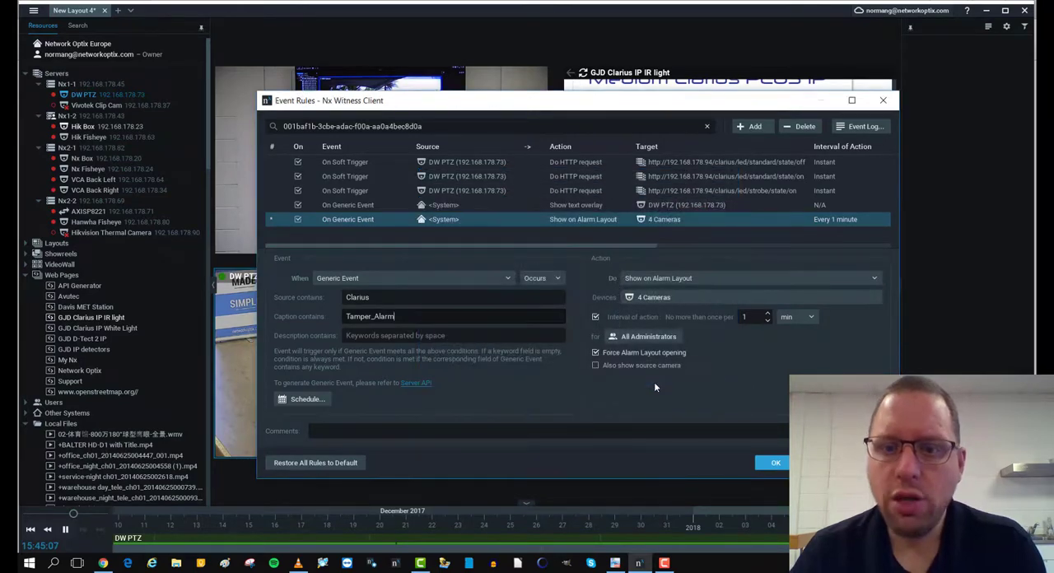
- Turn off the alarm rule's interval of action so it runs instantly, and accept the event rules
click(594, 317)
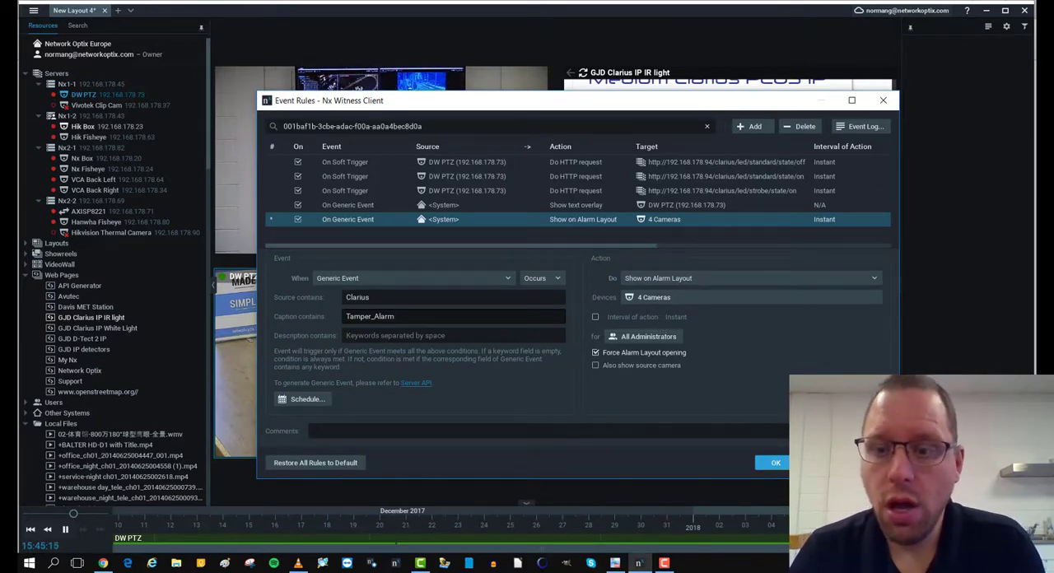
click(781, 462)
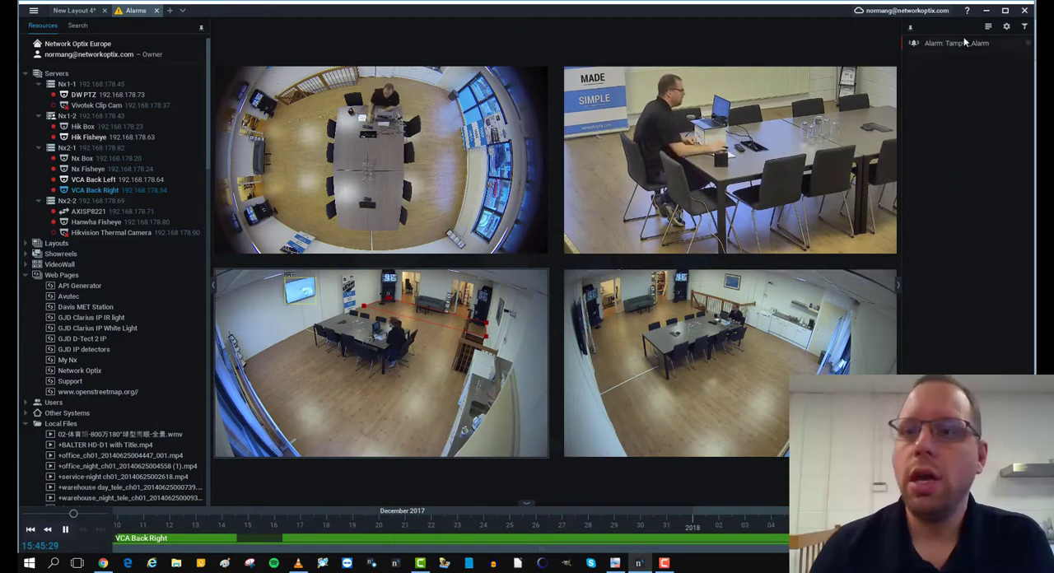
mouse_move(974, 43)
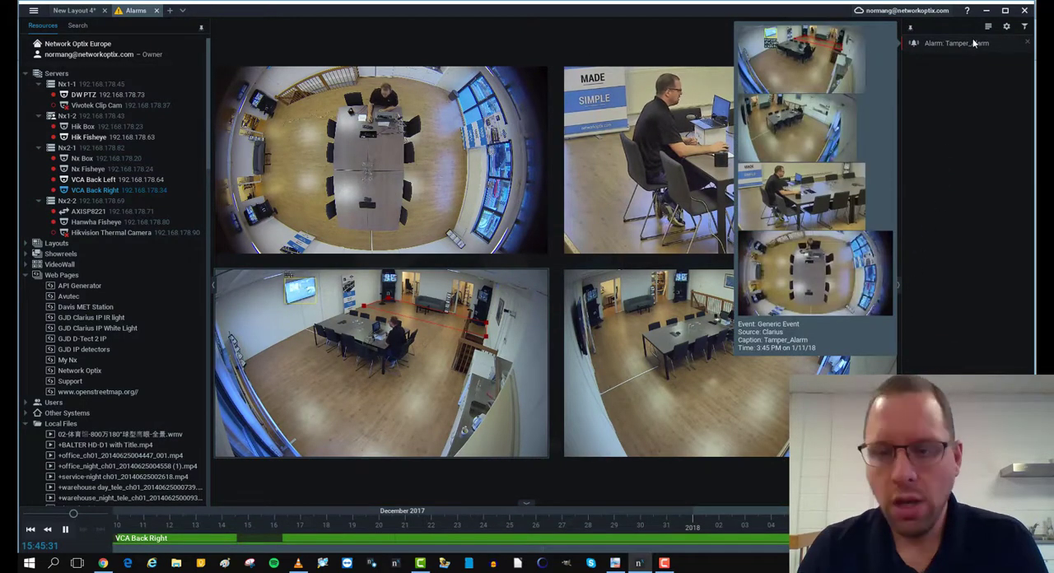